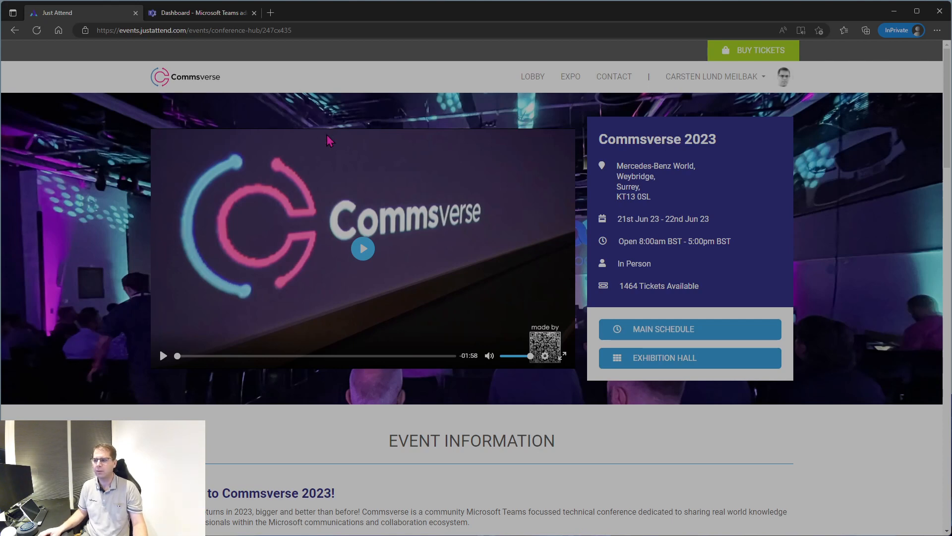
# Open the Meilbak.dk auto attendant for editing from Voice > Auto attendants.
pyautogui.click(222, 18)
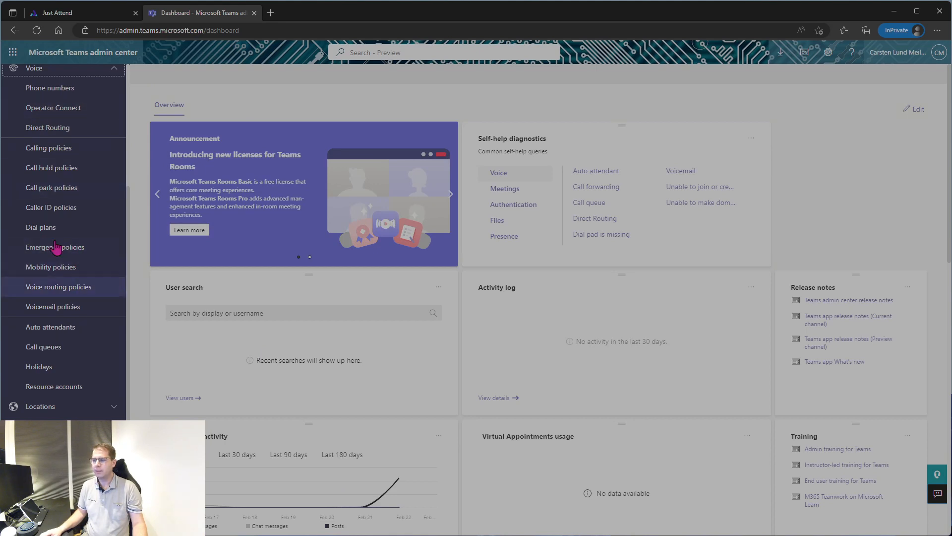
pyautogui.click(53, 328)
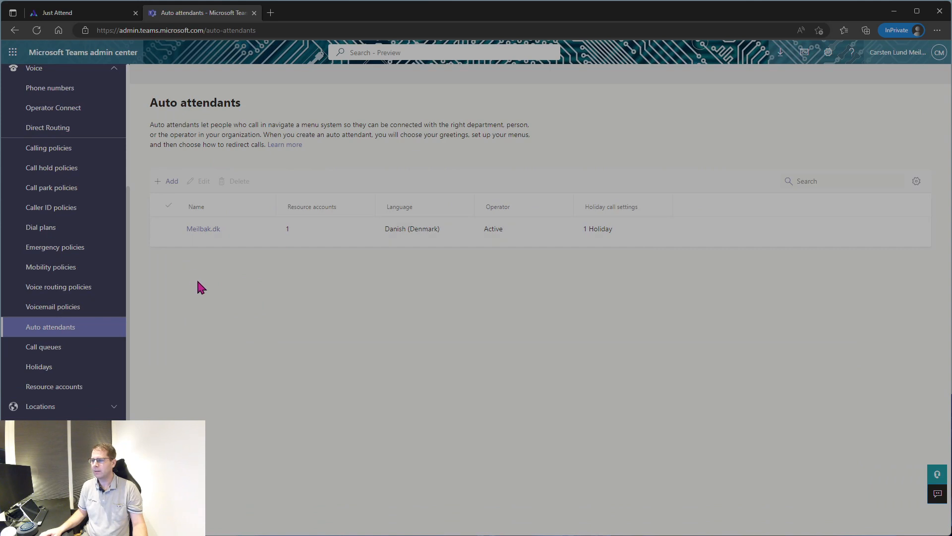
pyautogui.click(203, 229)
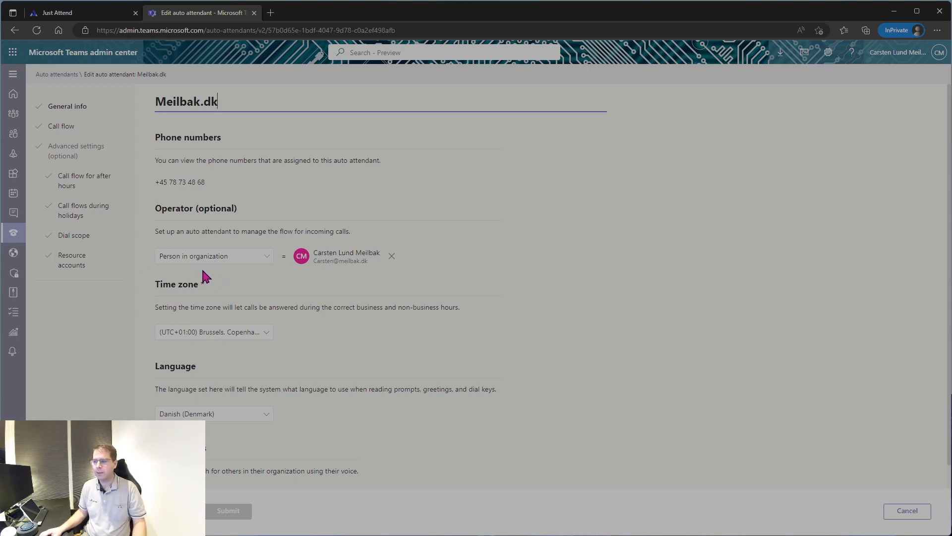
# Expand the Operator dropdown on the Meilbak.dk General info page.
pyautogui.click(266, 257)
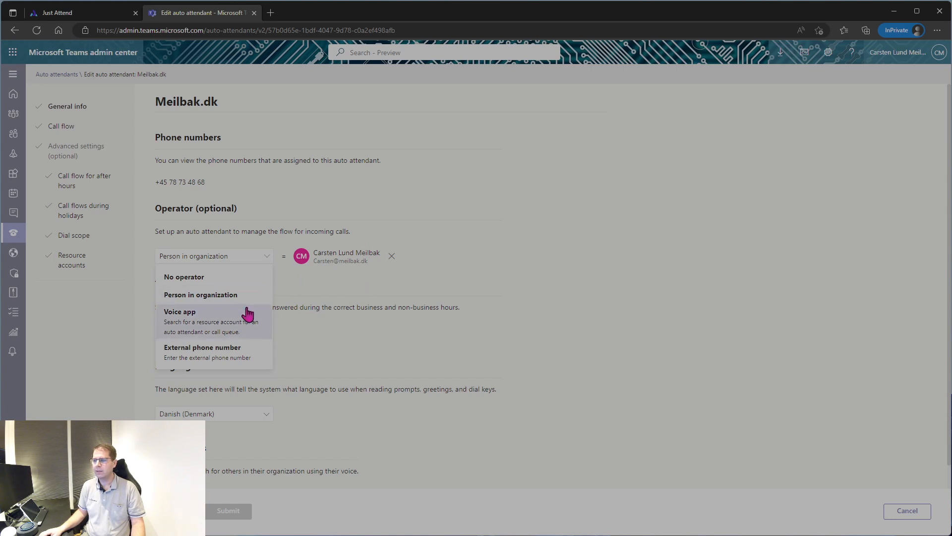
# Try Voice app and then External phone number as the operator type.
pyautogui.click(230, 296)
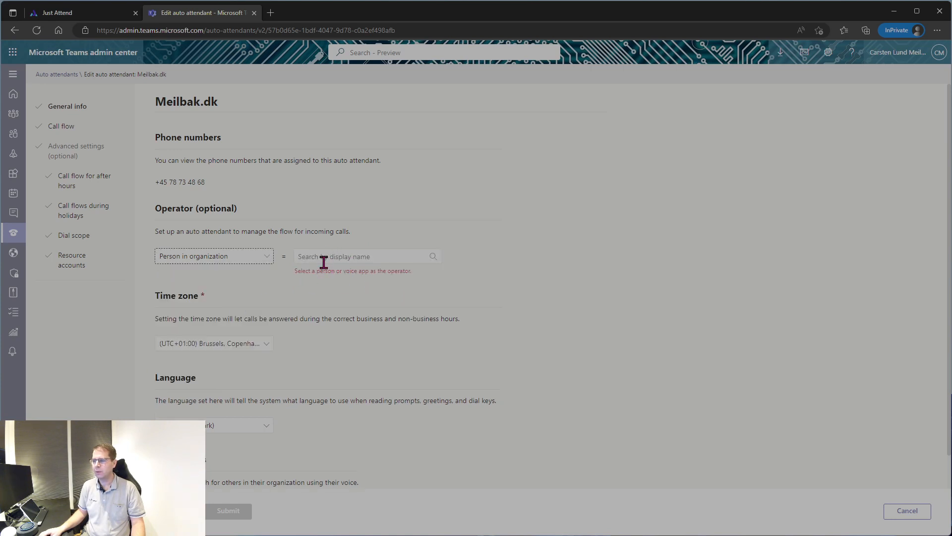
pyautogui.click(265, 258)
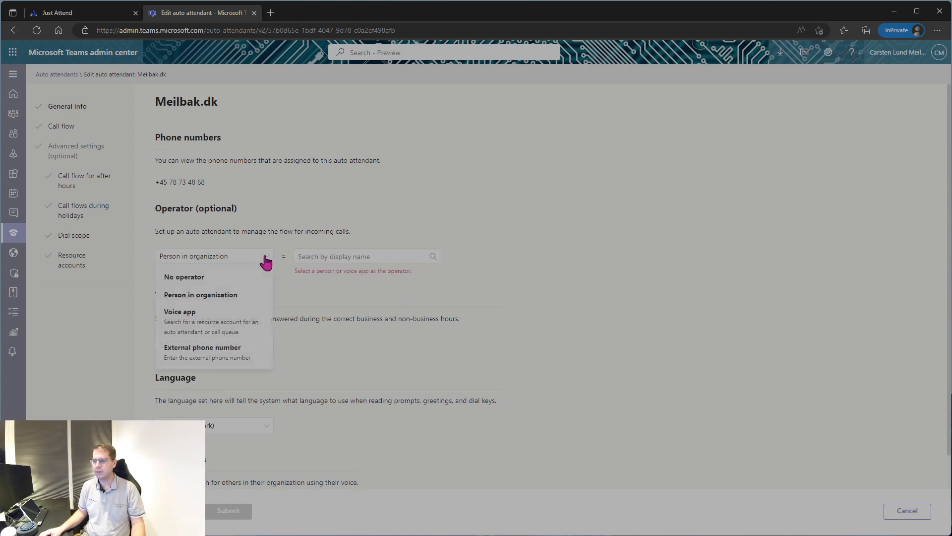
pyautogui.click(236, 318)
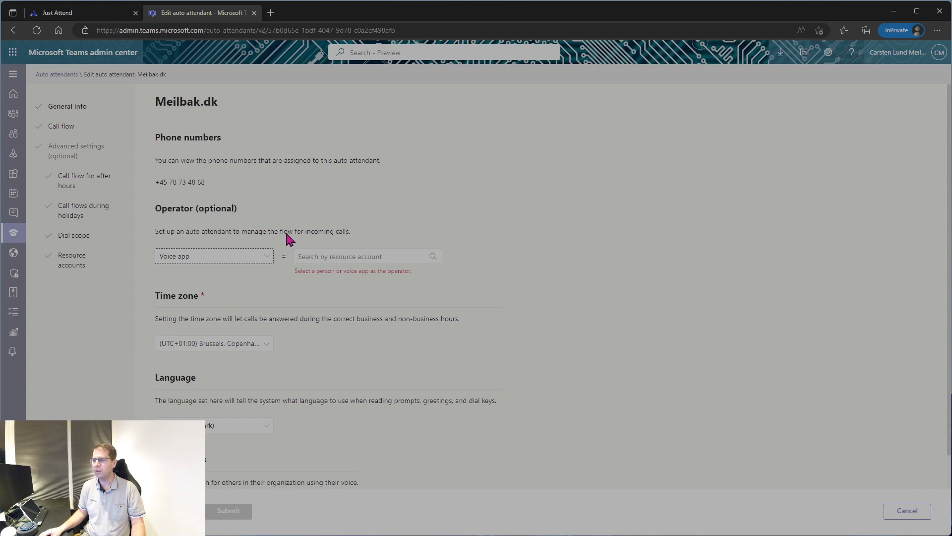
pyautogui.click(269, 255)
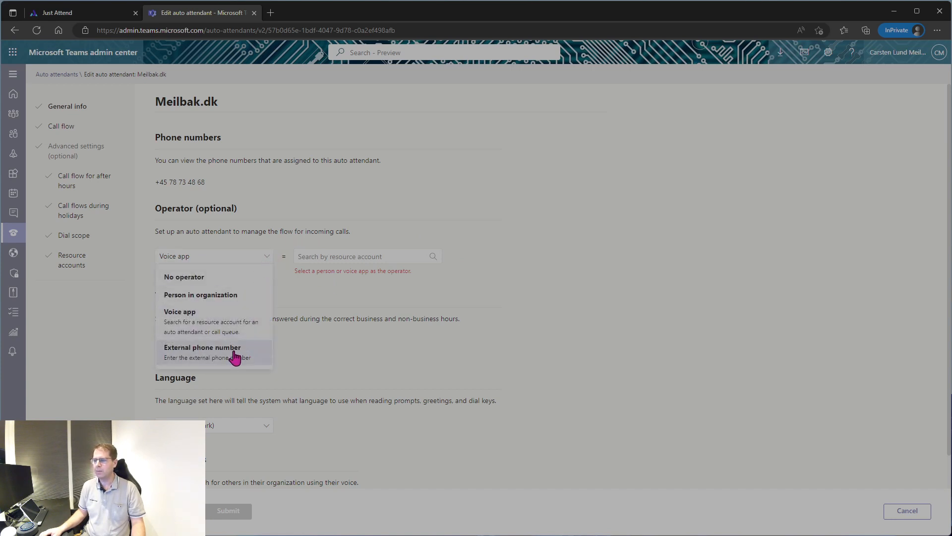
pyautogui.click(233, 355)
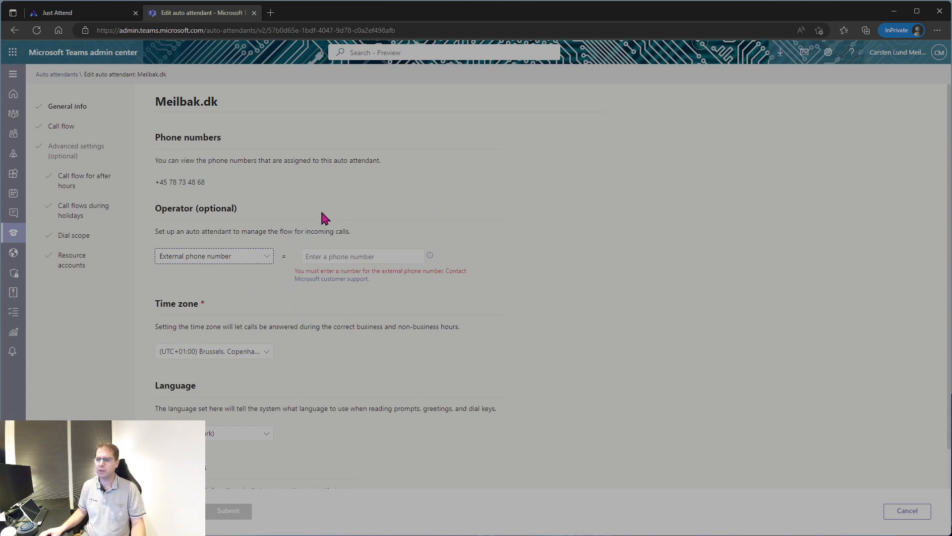
# Set the operator back to Person in organization and pick the staff member found by name search.
pyautogui.click(269, 258)
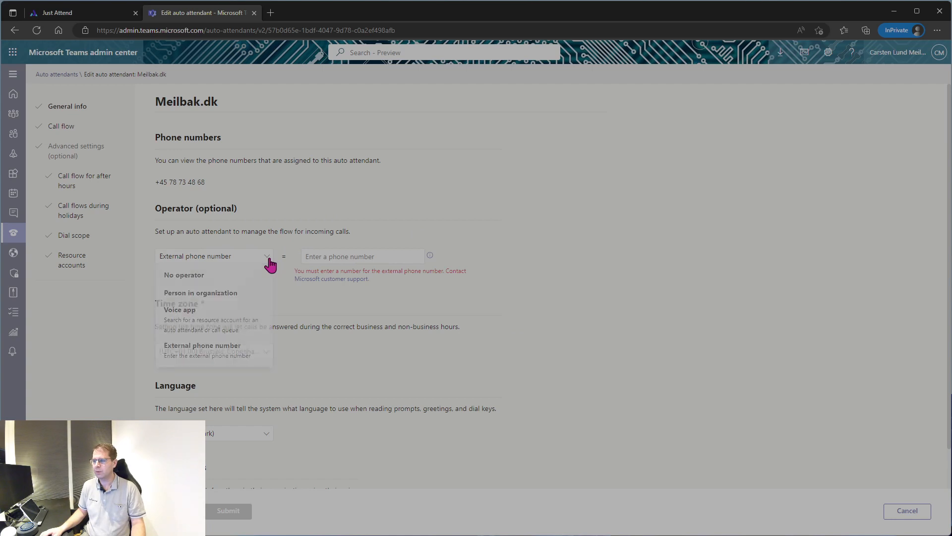
pyautogui.click(240, 293)
pyautogui.click(336, 255)
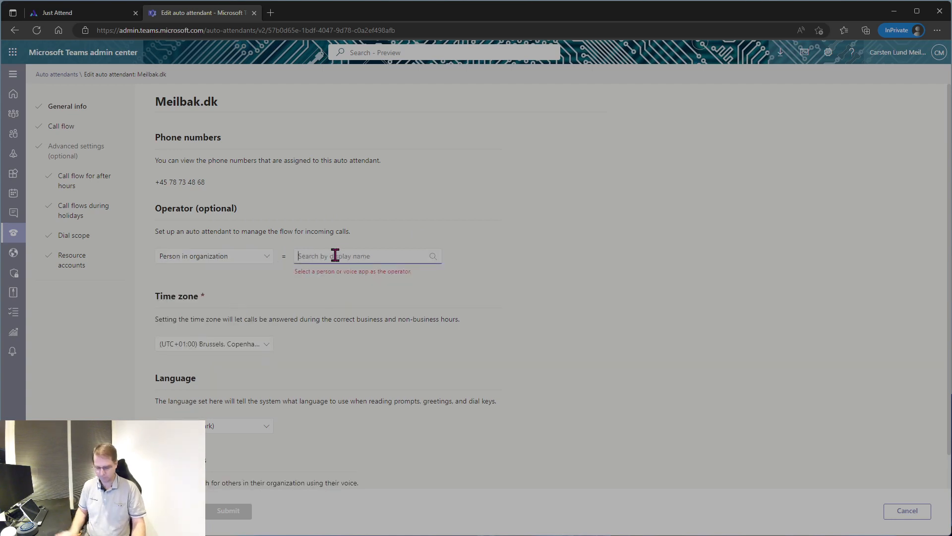
pyautogui.write('carste')
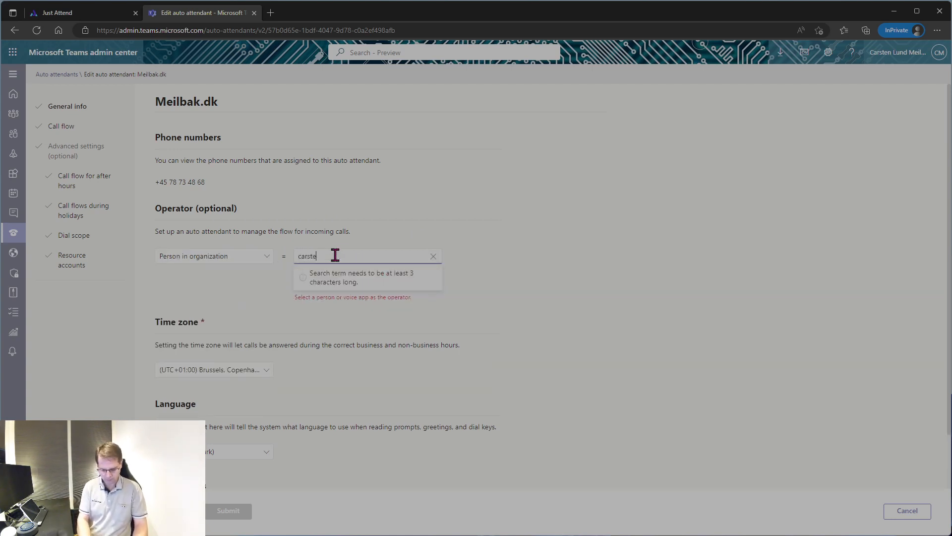
pyautogui.write('n')
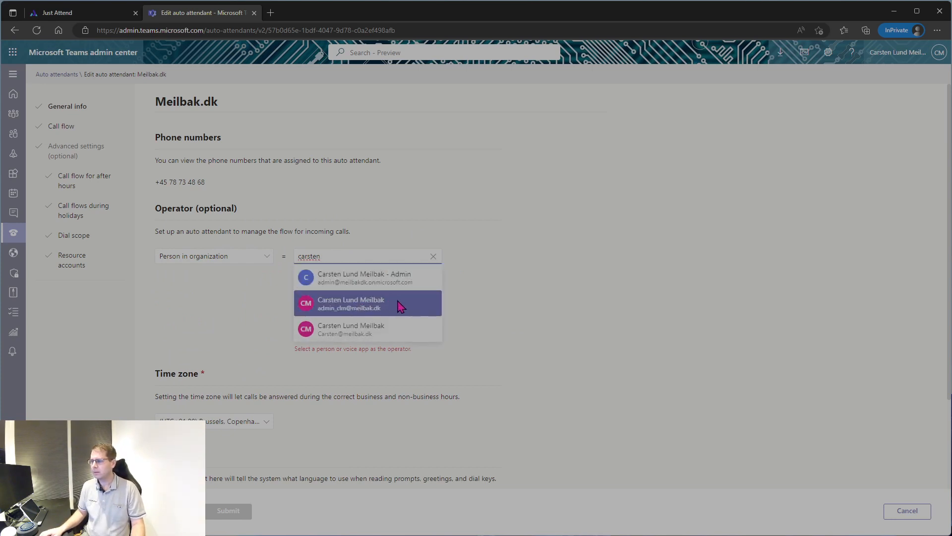
pyautogui.click(391, 328)
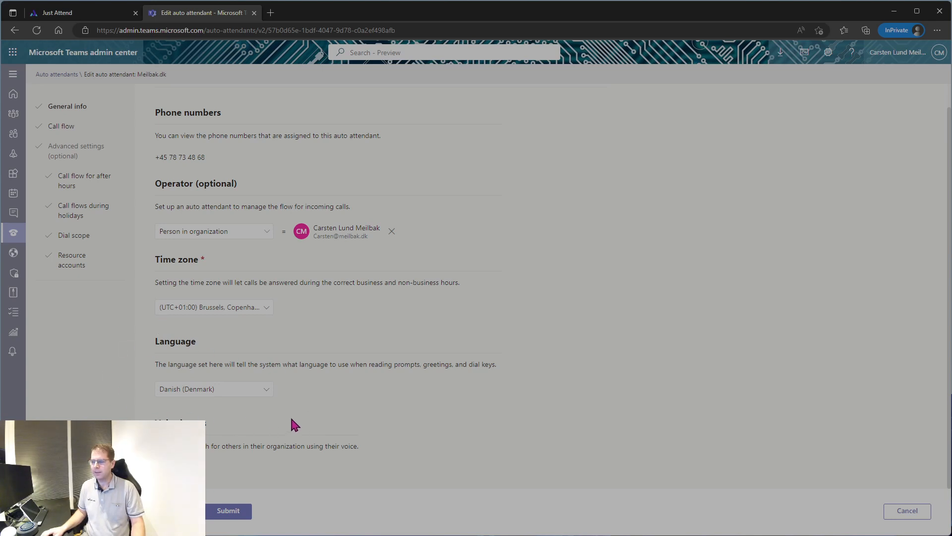
# Switch the language to English (United States), revert to Danish (Denmark), then go to Call flow.
pyautogui.click(267, 389)
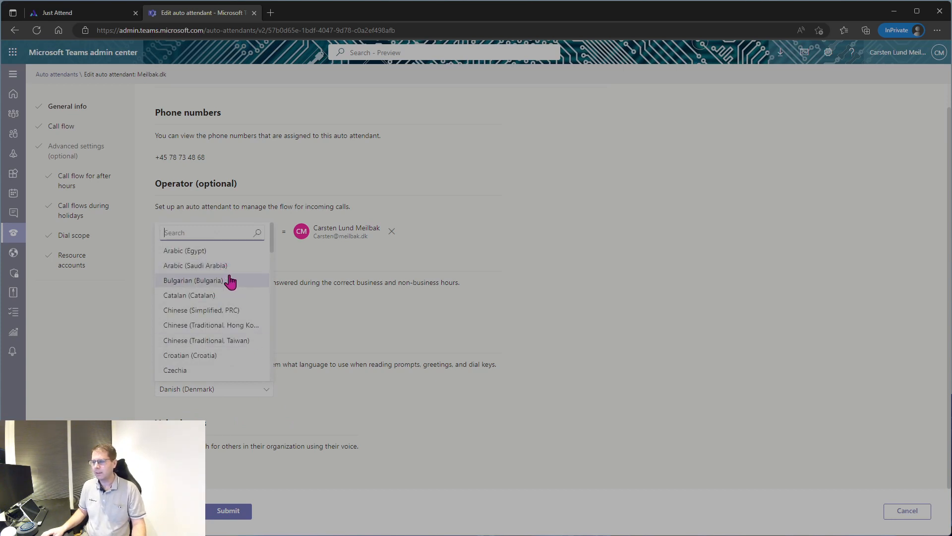
pyautogui.scroll(-2, 231, 318)
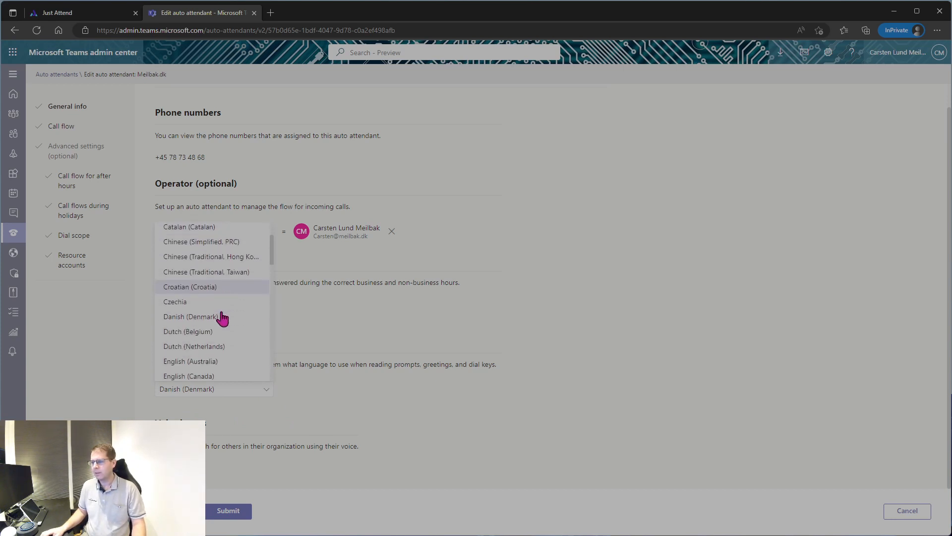
pyautogui.scroll(-2, 231, 337)
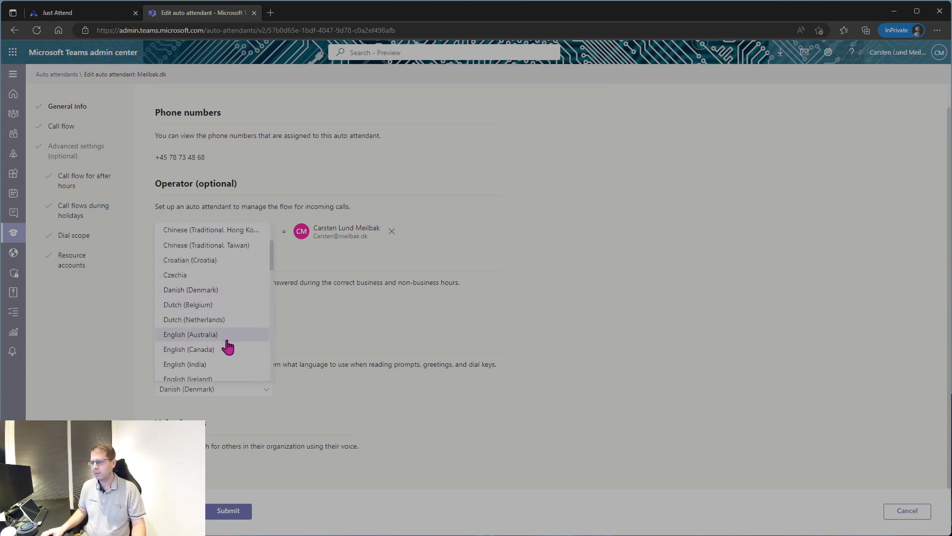
pyautogui.scroll(-3, 228, 350)
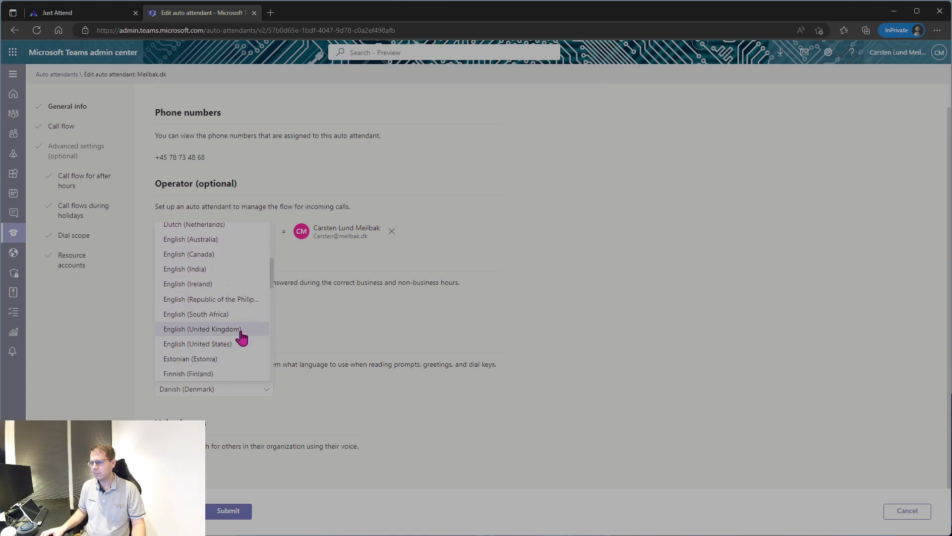
pyautogui.click(240, 345)
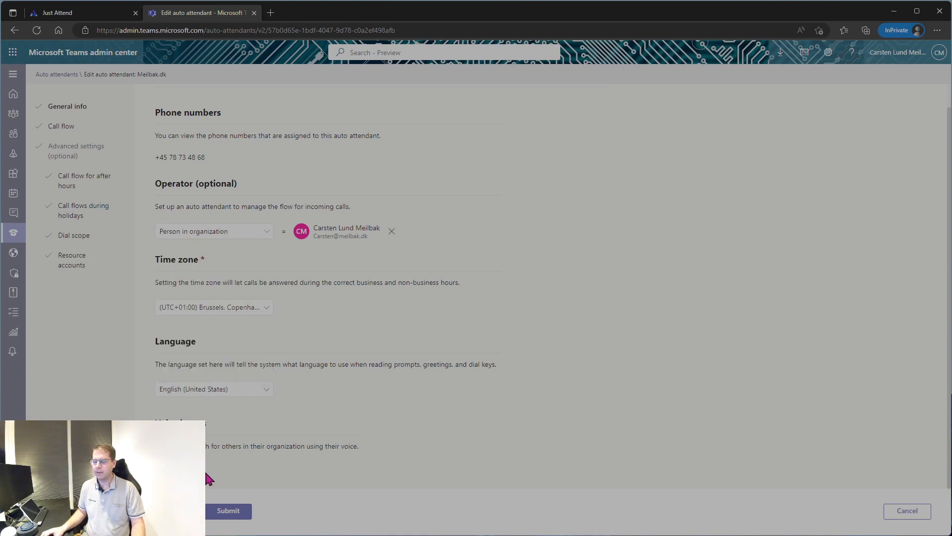
pyautogui.click(267, 389)
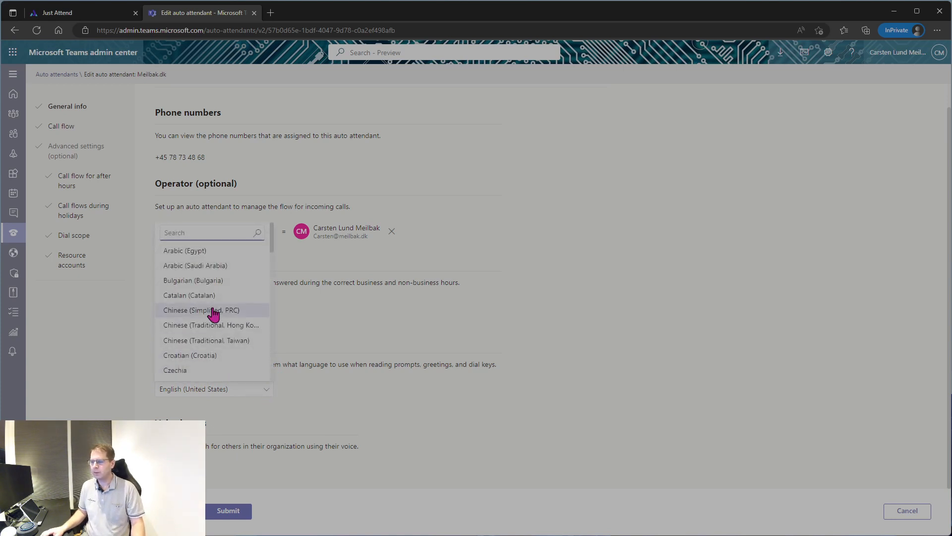
pyautogui.scroll(-2, 213, 362)
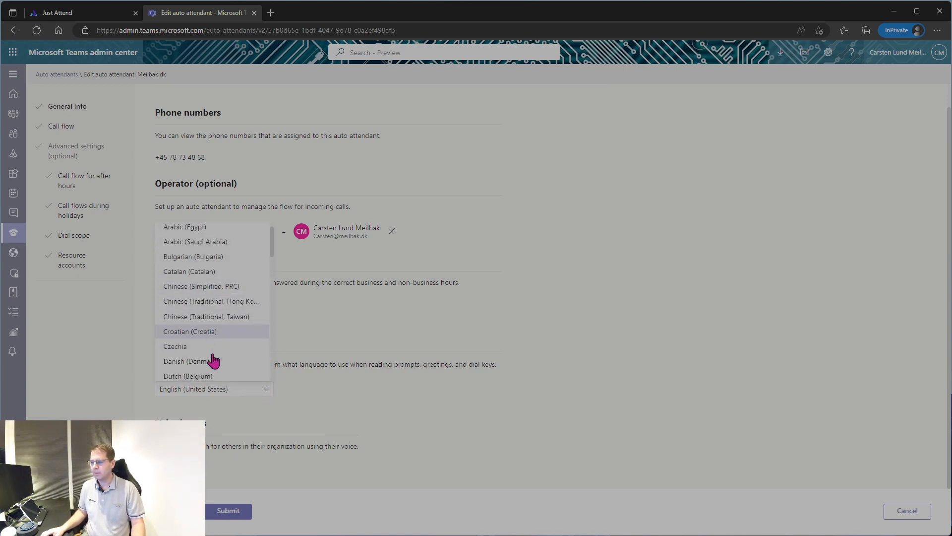
pyautogui.click(213, 368)
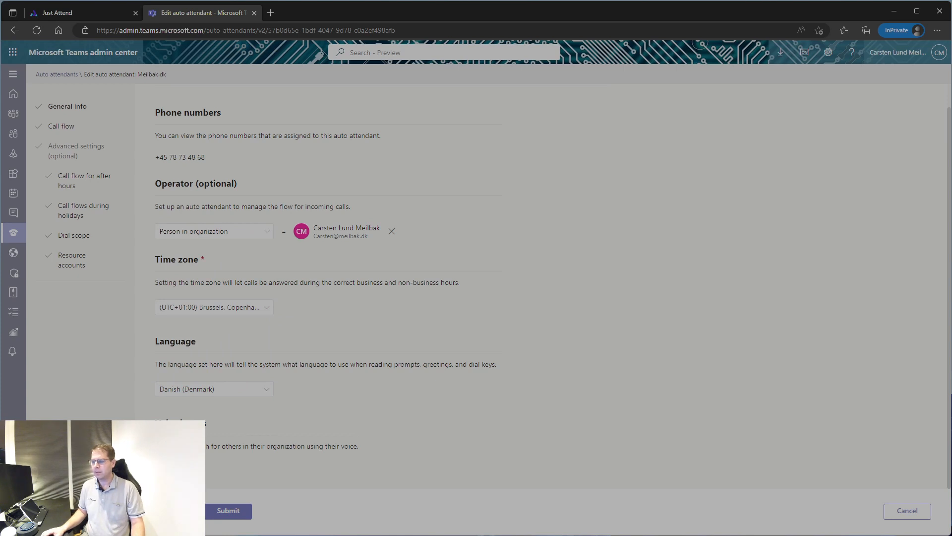
pyautogui.click(179, 511)
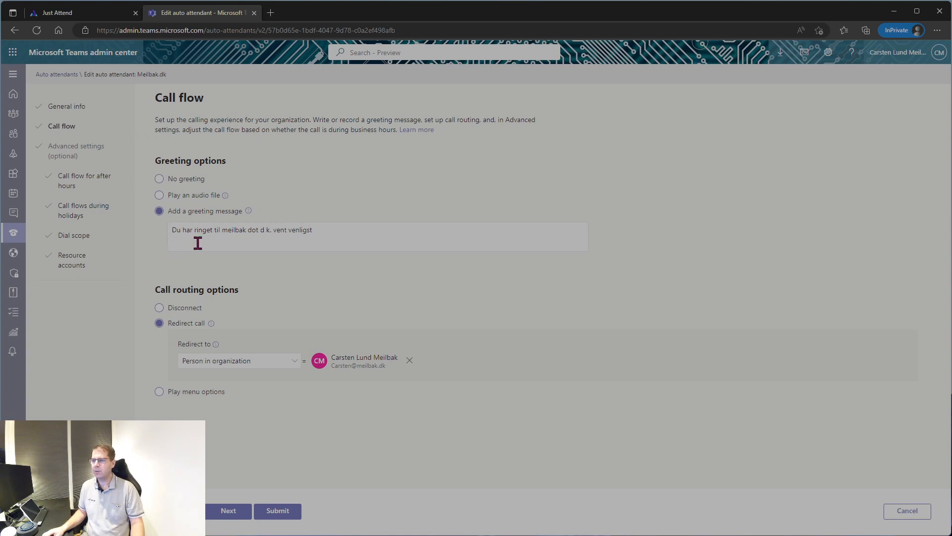
# Use the typed greeting 'Velkommen' and set call routing to Disconnect.
pyautogui.click(197, 202)
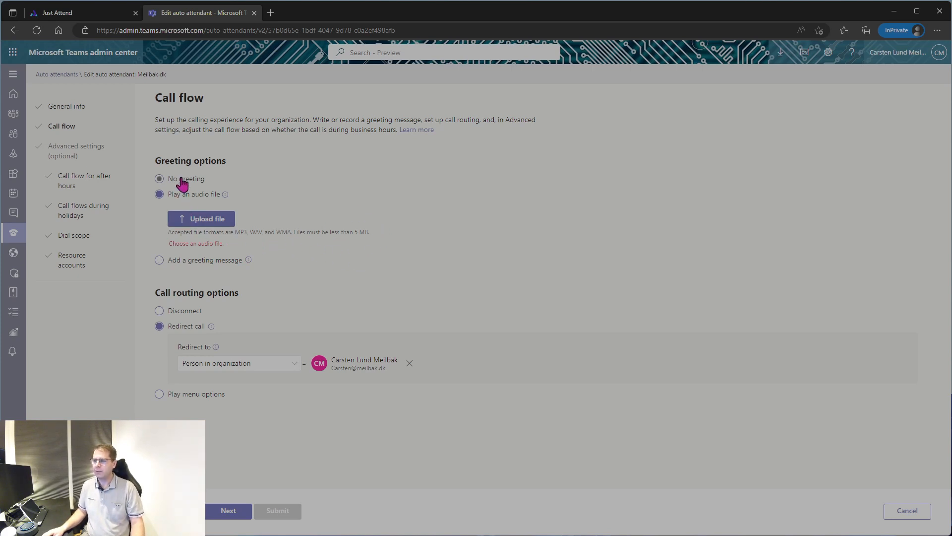
pyautogui.click(187, 260)
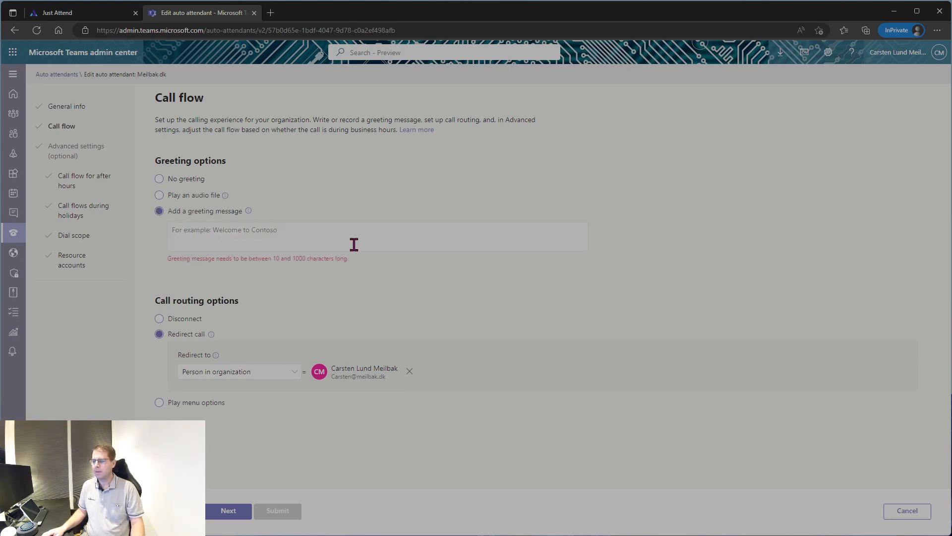
pyautogui.click(259, 235)
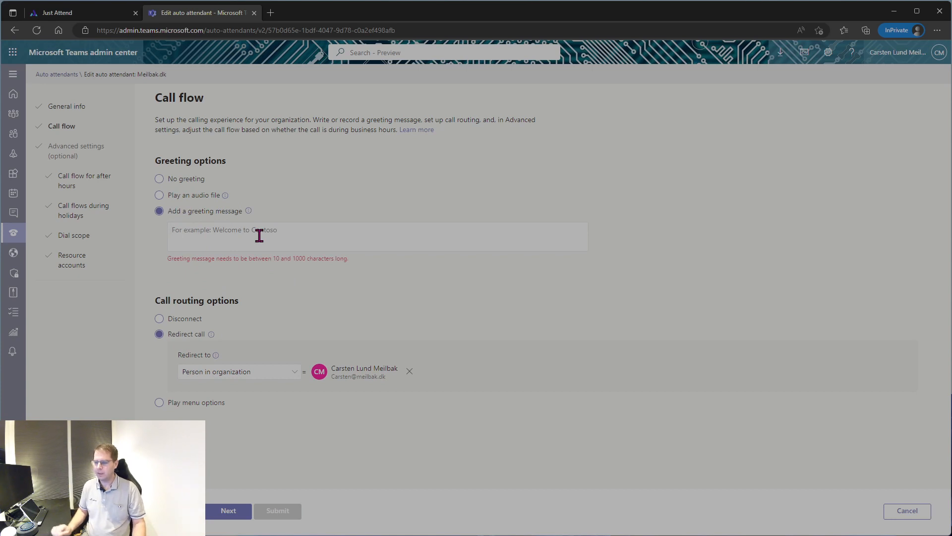
pyautogui.write('W')
pyautogui.press('BackSpace')
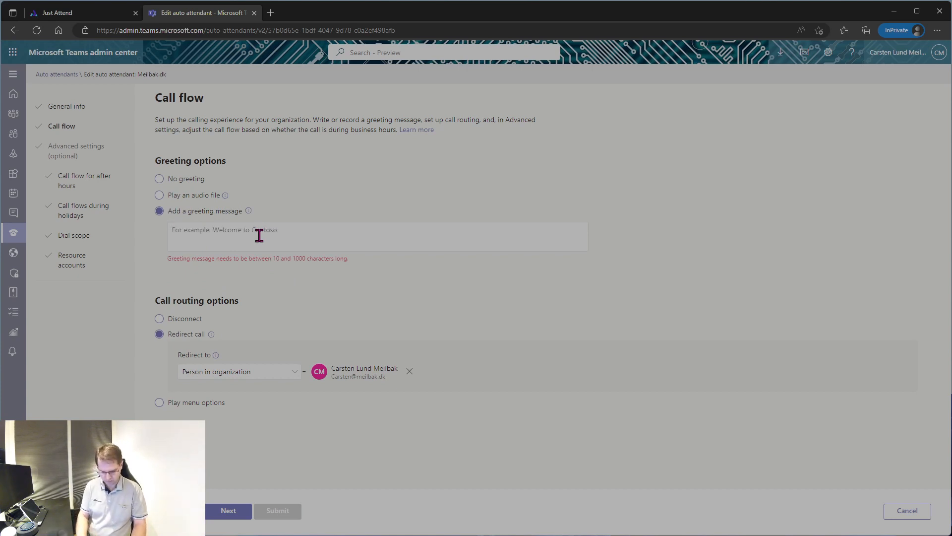
pyautogui.write('Velkommen')
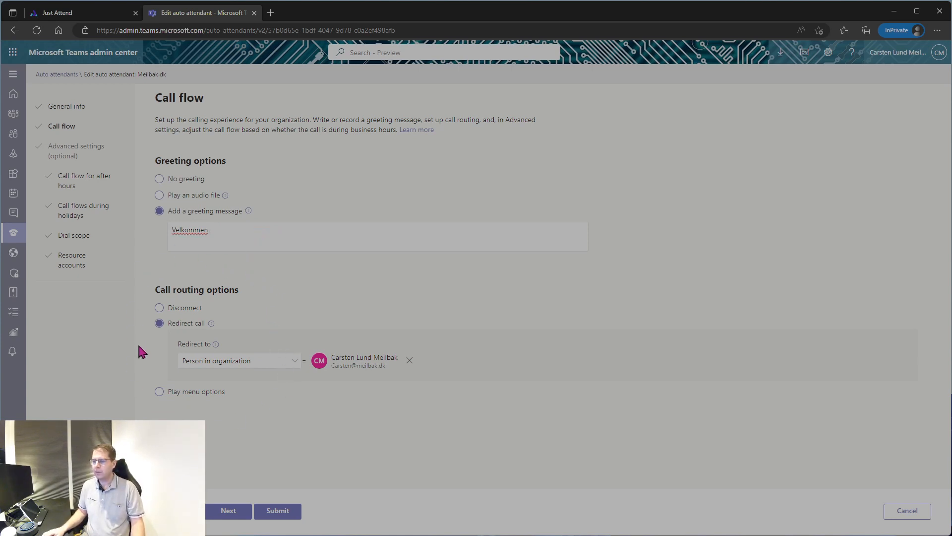
pyautogui.click(159, 308)
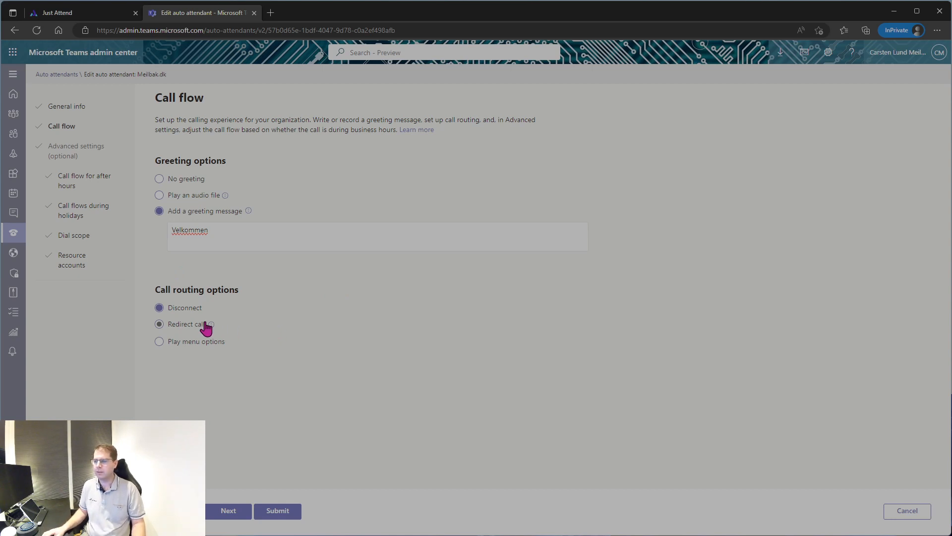
# Review the Redirect call target types, then switch call routing to Play menu options.
pyautogui.click(184, 323)
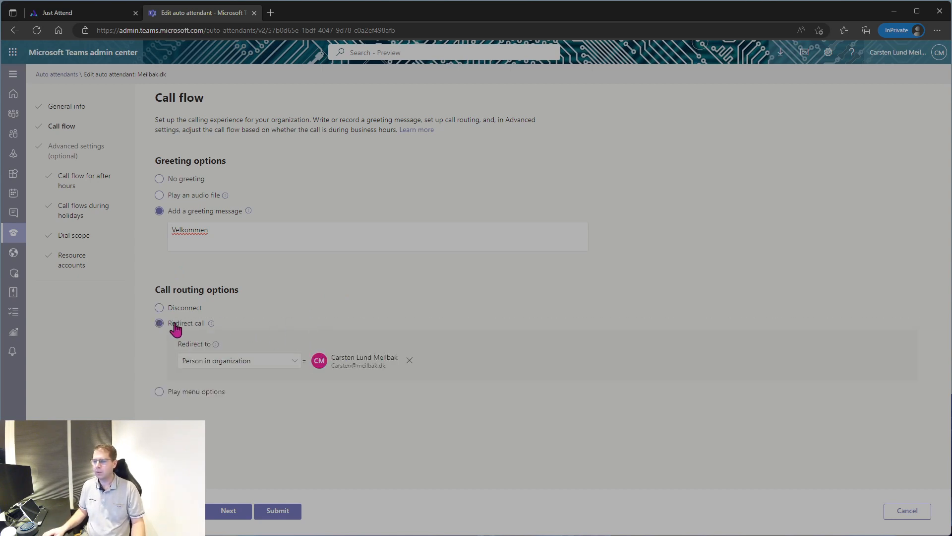
pyautogui.click(297, 361)
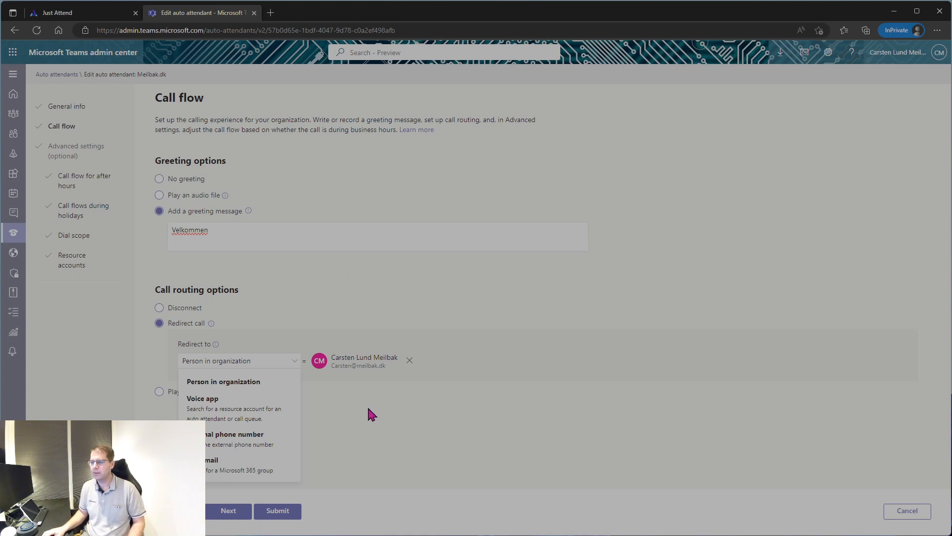
pyautogui.press('Escape')
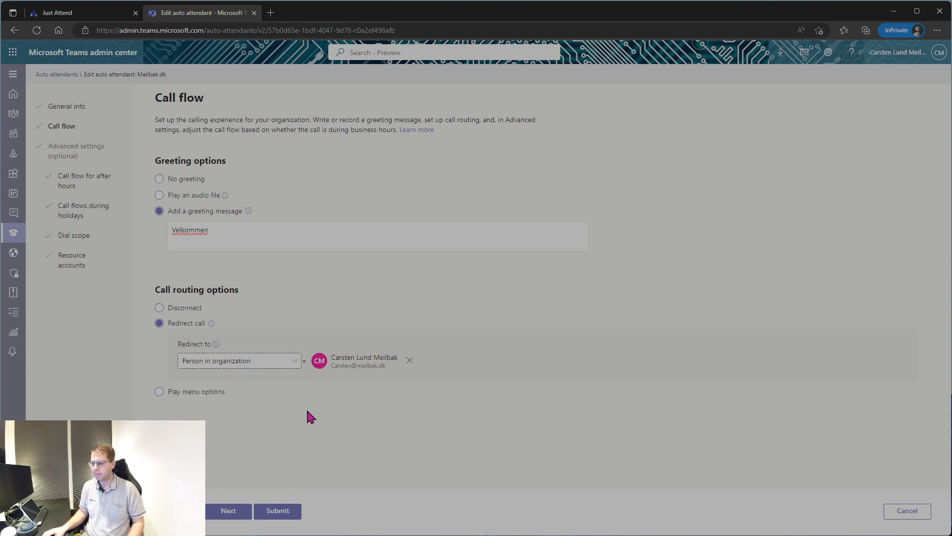
pyautogui.click(157, 394)
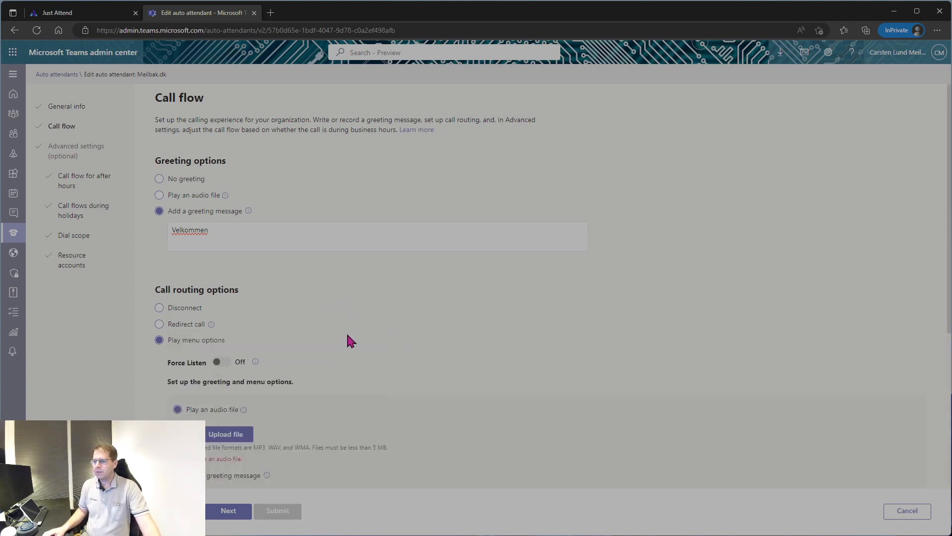
pyautogui.scroll(-1, 328, 328)
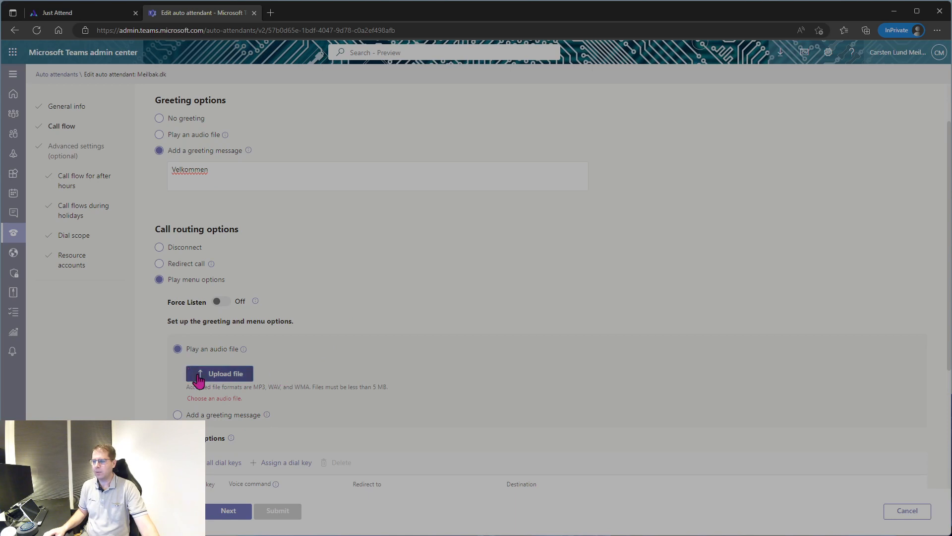
# Choose Add a greeting message for the menu and scroll down to Set menu options.
pyautogui.click(256, 420)
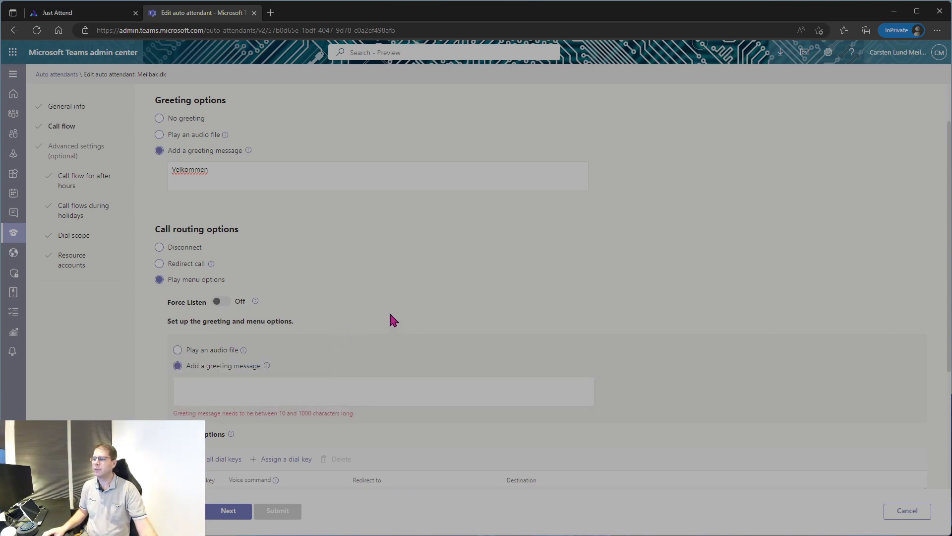
pyautogui.scroll(2, 347, 283)
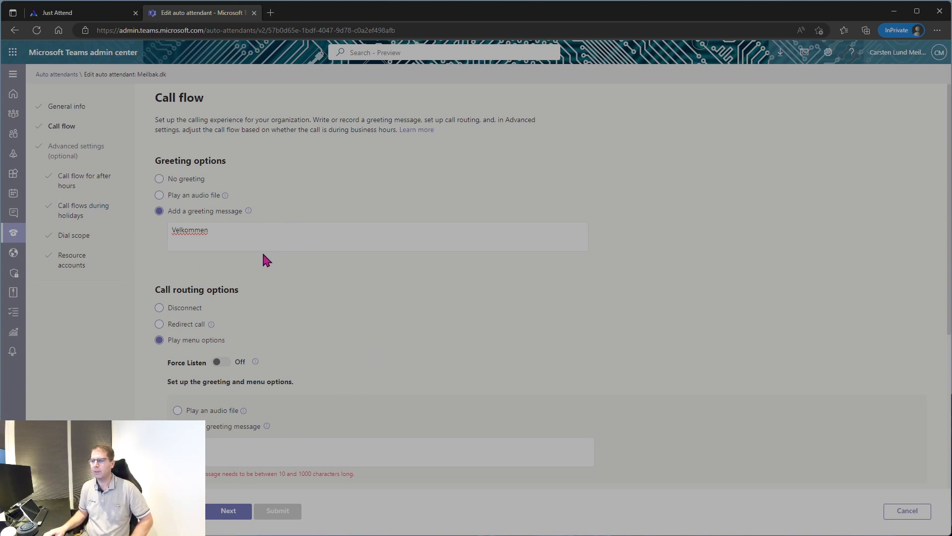
pyautogui.scroll(-2, 332, 338)
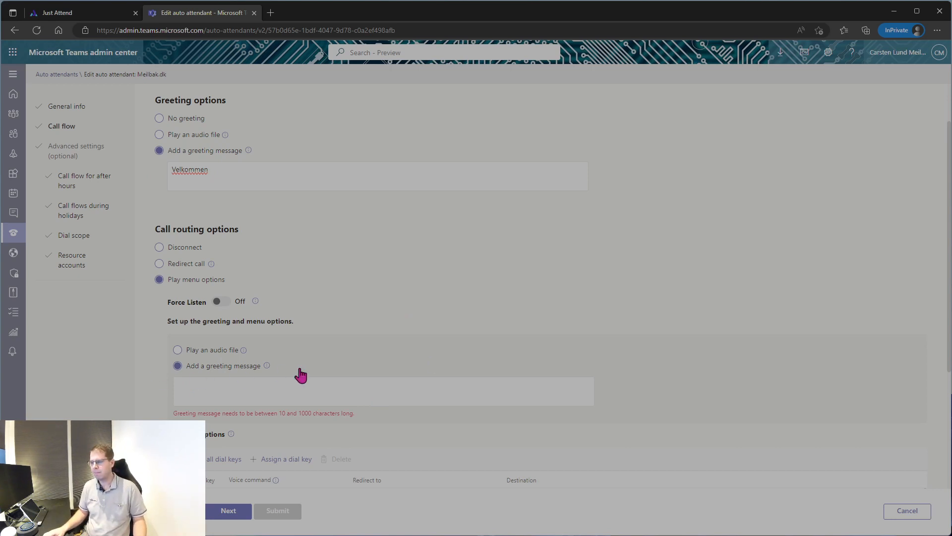
pyautogui.scroll(-2, 233, 376)
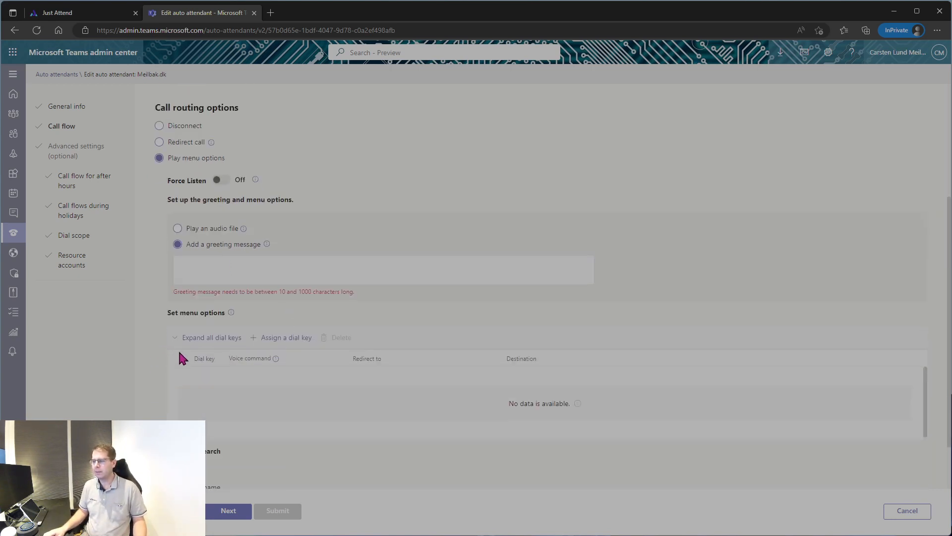
# Expand all dial keys and route key 0 to the Meilbak.dk Main Queue voice app.
pyautogui.click(226, 341)
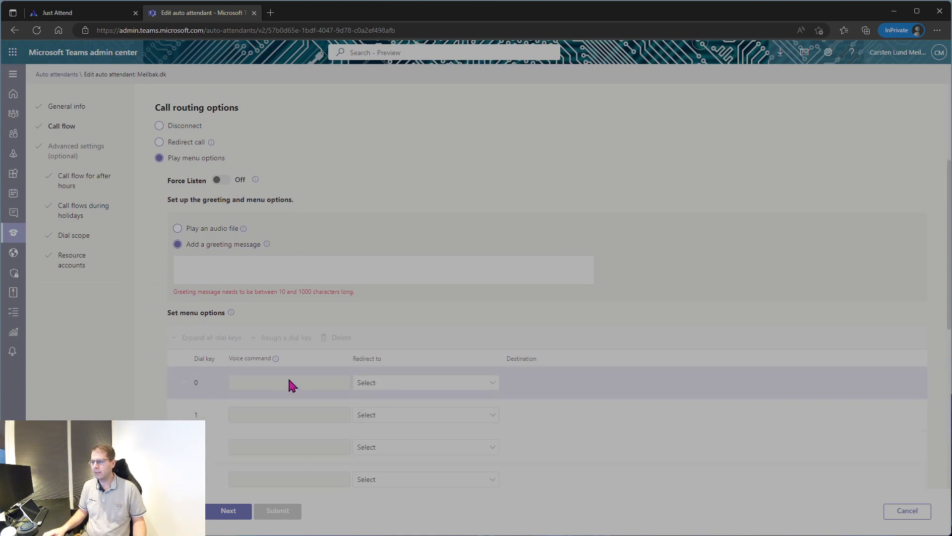
pyautogui.scroll(-1, 289, 382)
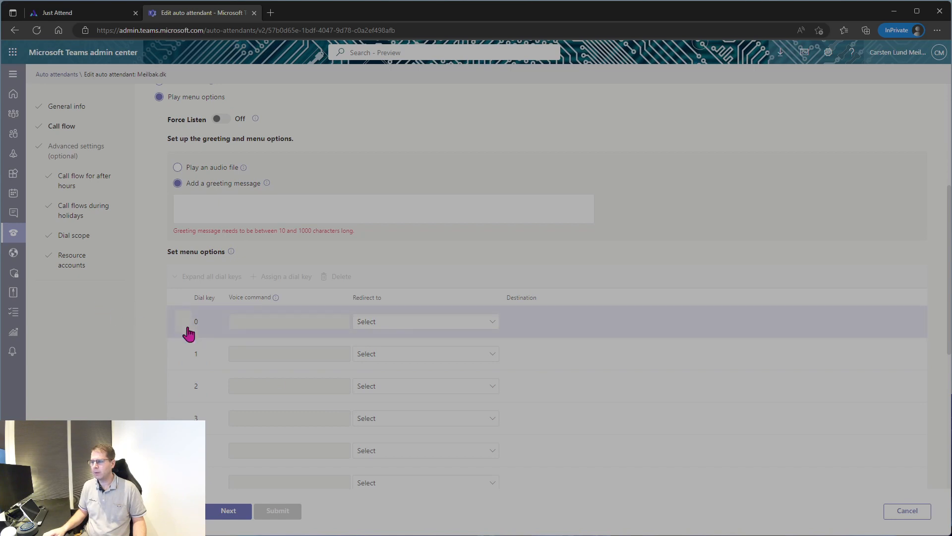
pyautogui.click(443, 326)
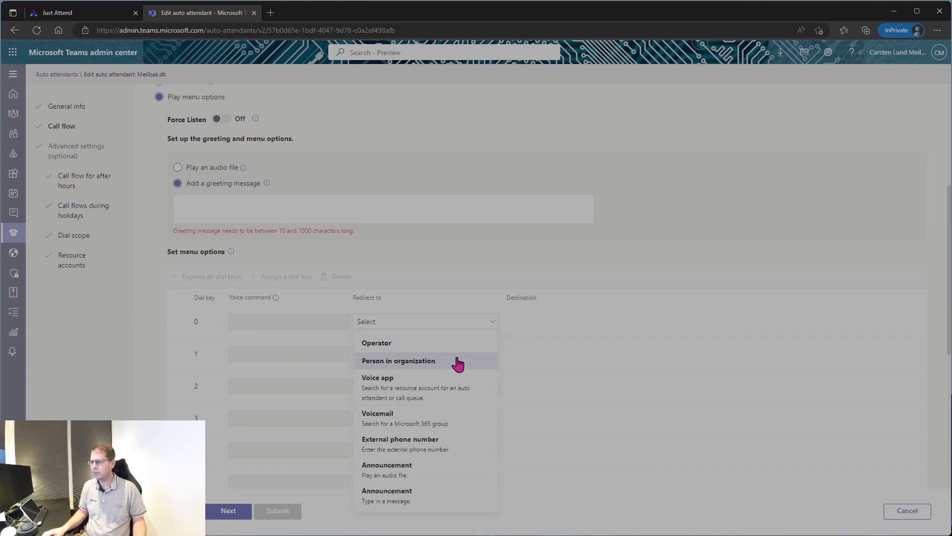
pyautogui.click(441, 393)
pyautogui.click(542, 322)
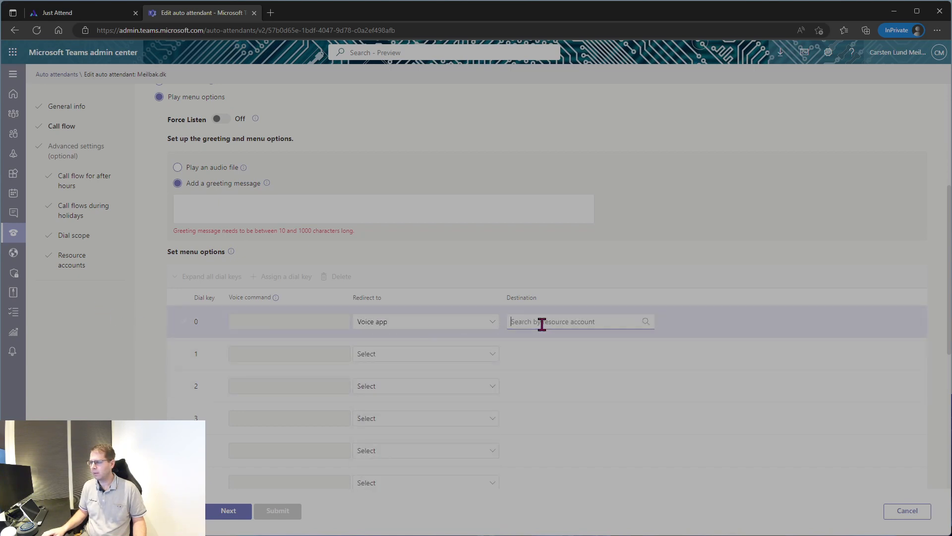
pyautogui.write('meil')
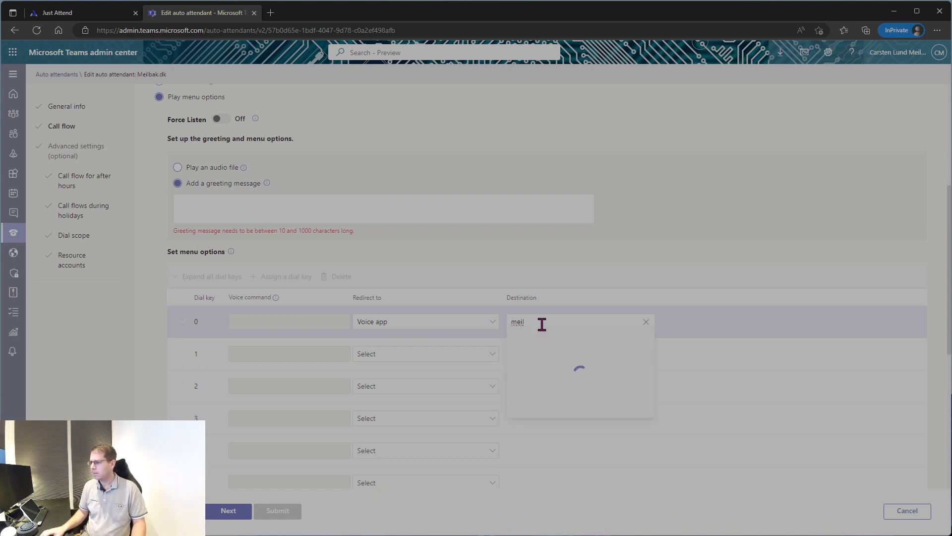
pyautogui.click(615, 340)
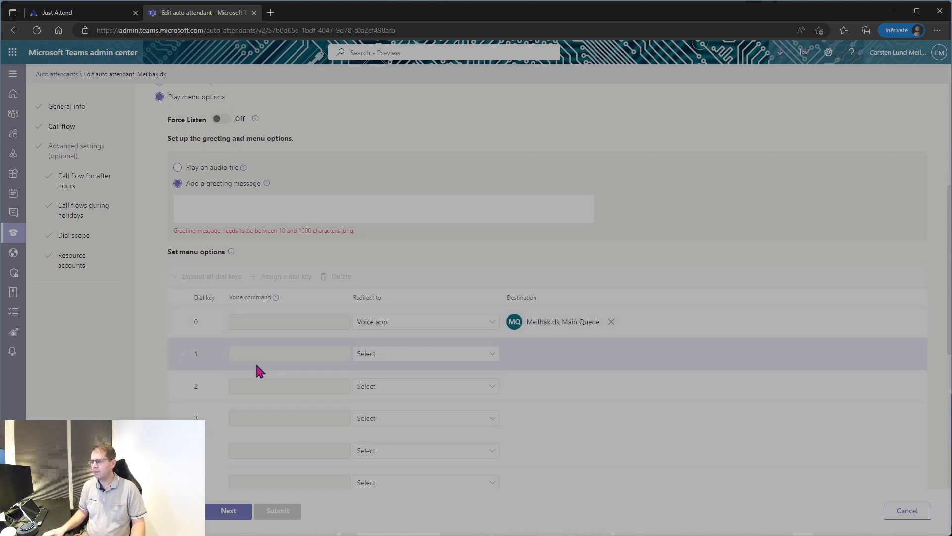
# Send dial key 1 to an external phone number and dial key 9 to the operator.
pyautogui.click(412, 354)
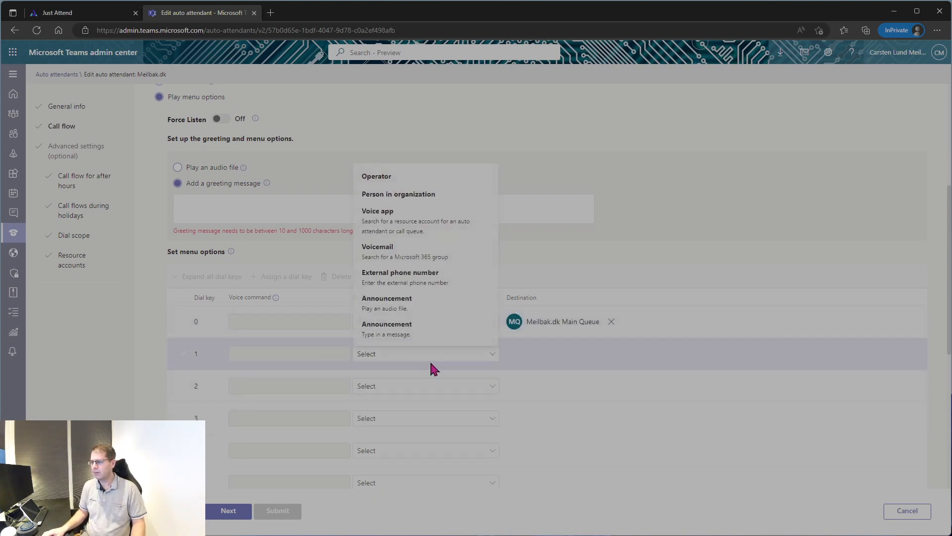
pyautogui.click(415, 275)
pyautogui.click(549, 353)
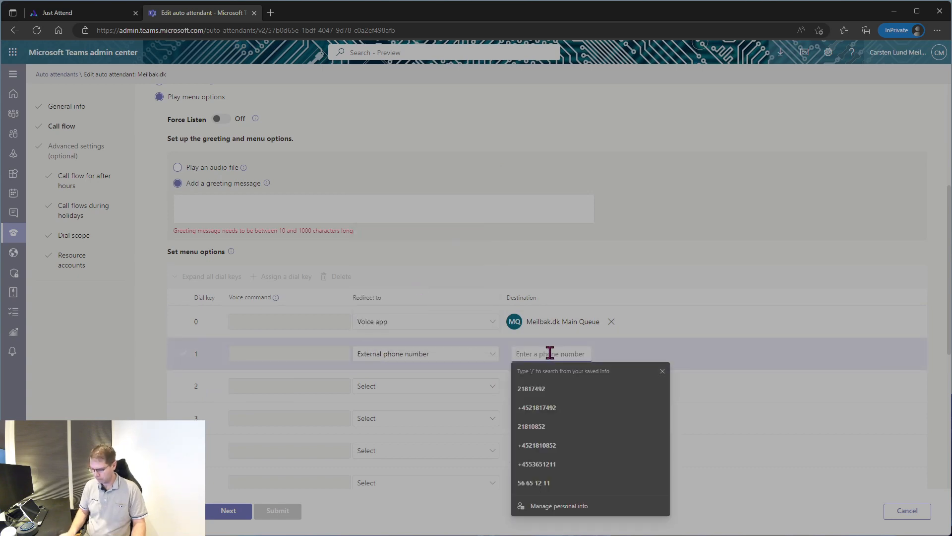
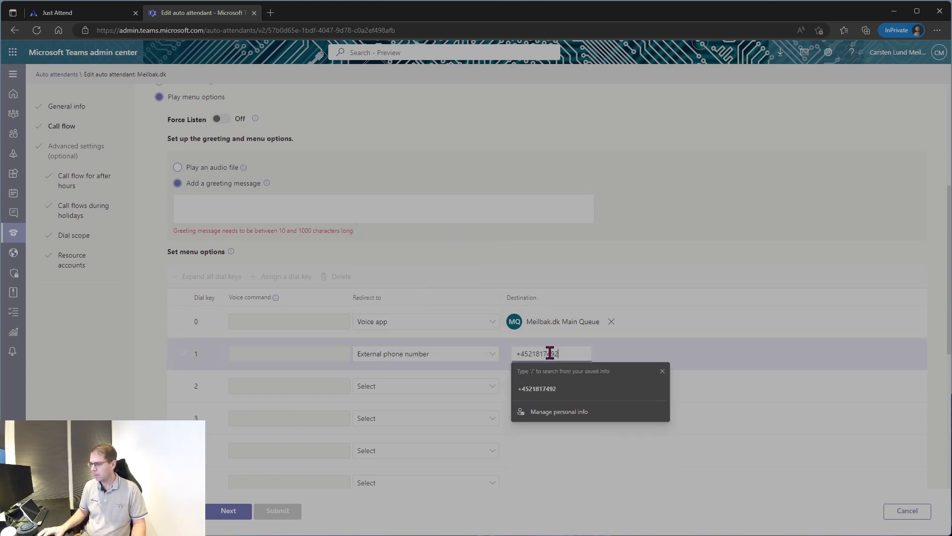
pyautogui.click(531, 389)
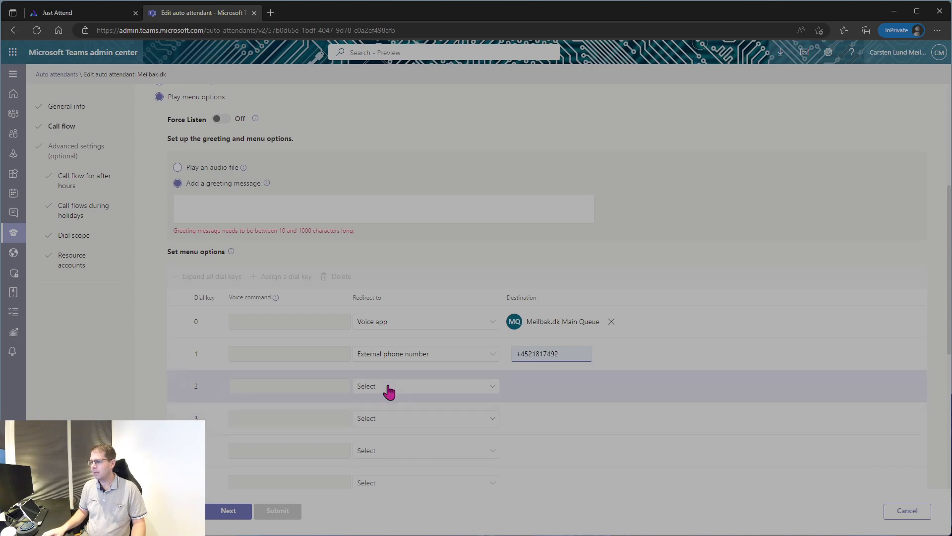
pyautogui.scroll(-3, 395, 423)
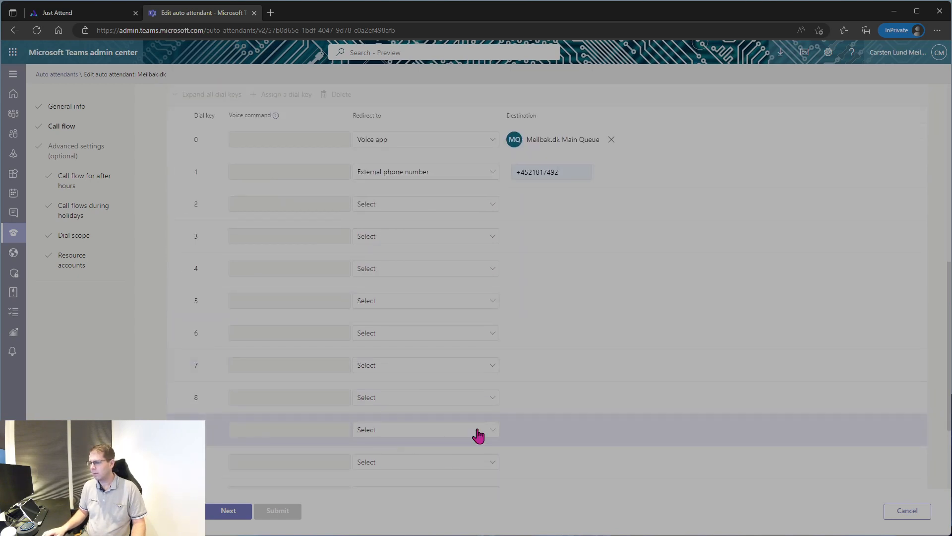
pyautogui.click(476, 432)
pyautogui.click(424, 252)
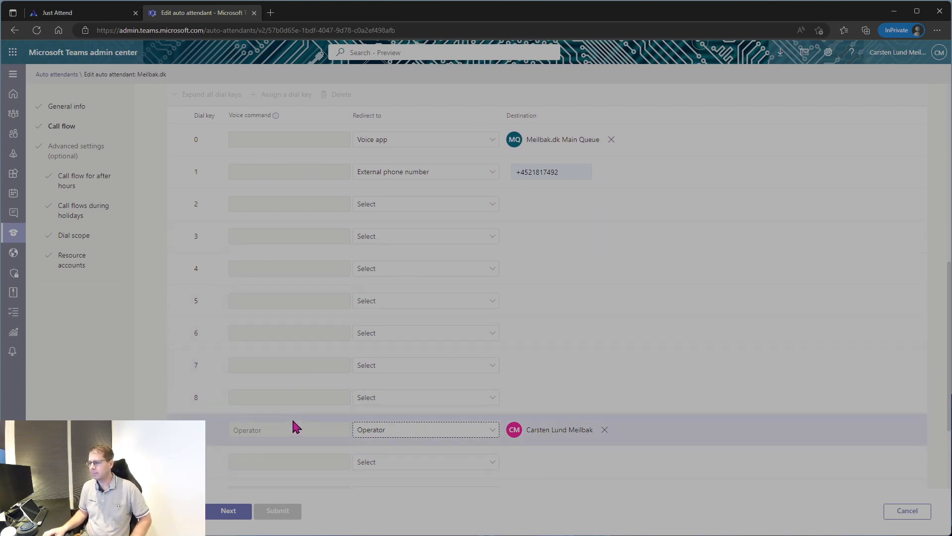
pyautogui.scroll(5, 279, 418)
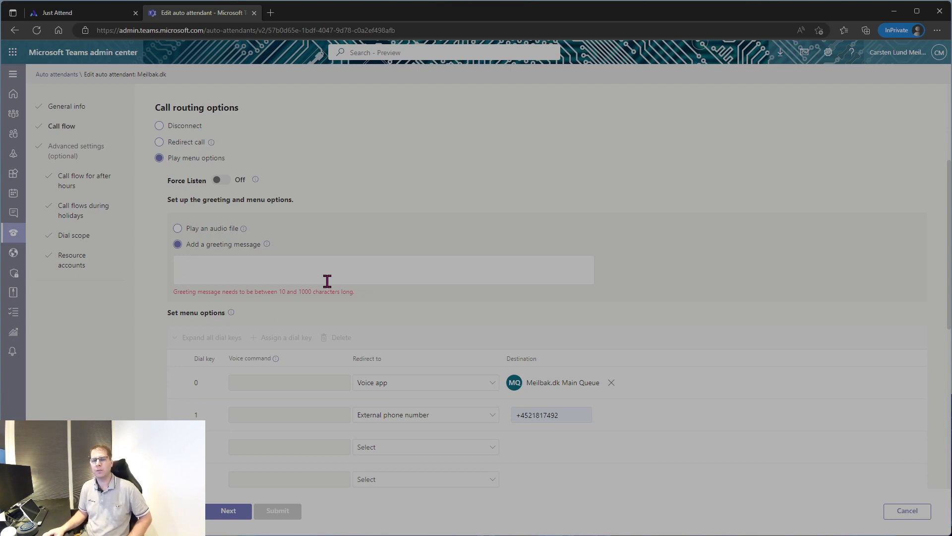
pyautogui.scroll(-8, 320, 283)
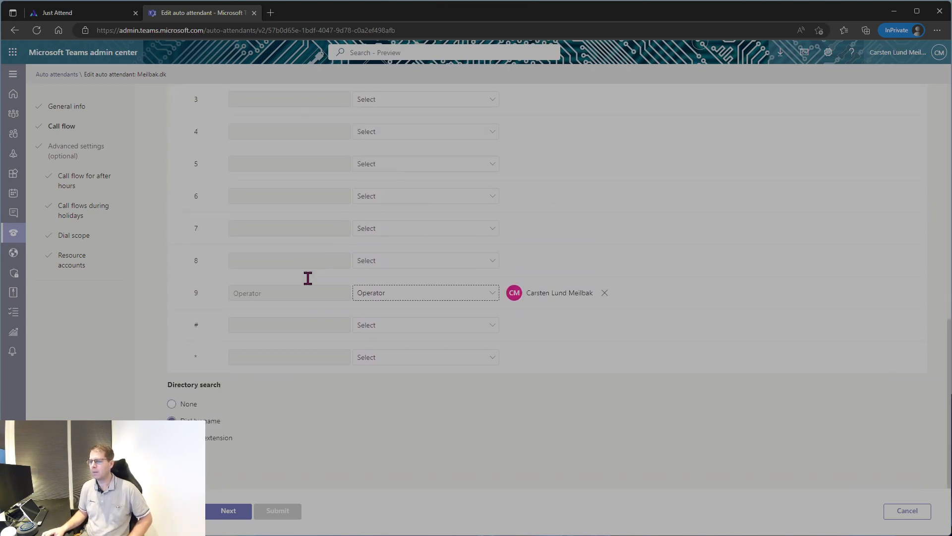
pyautogui.scroll(8, 307, 280)
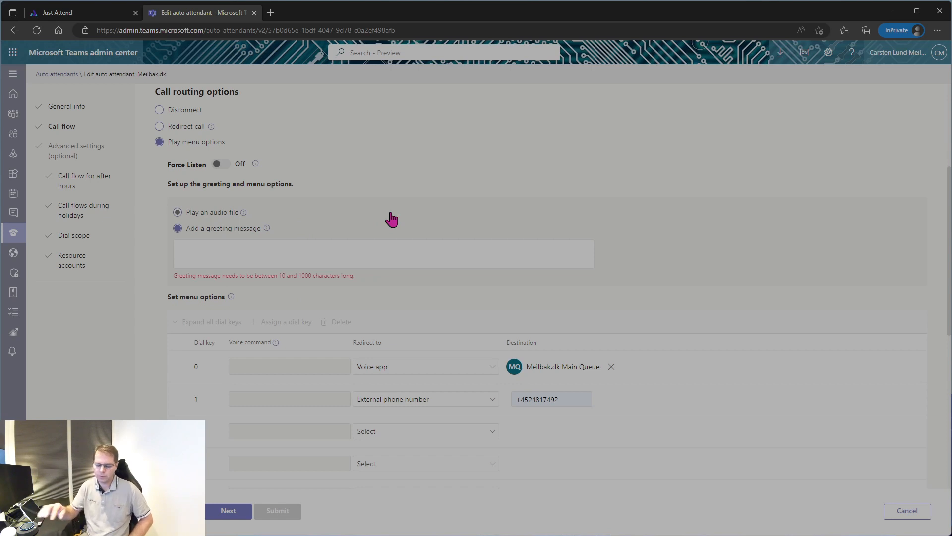
pyautogui.scroll(-3, 344, 319)
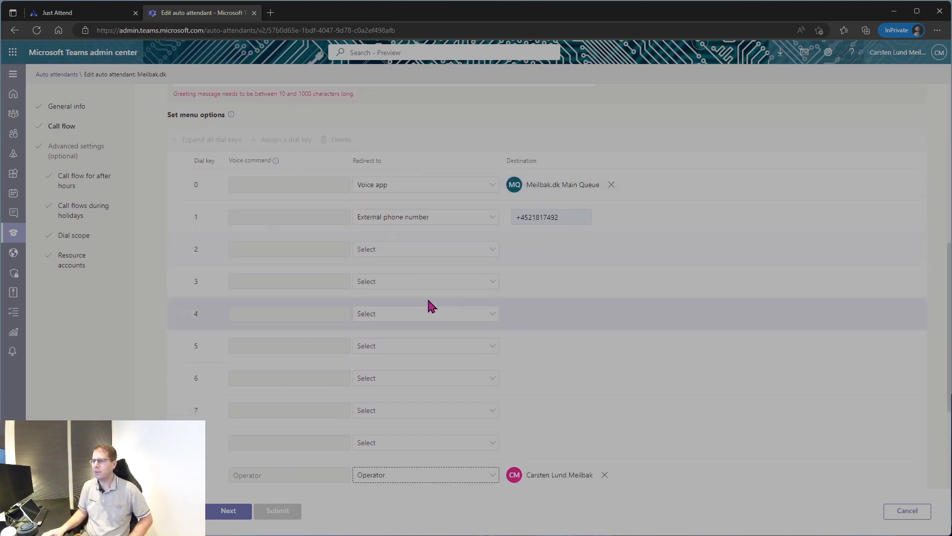
pyautogui.scroll(1, 282, 268)
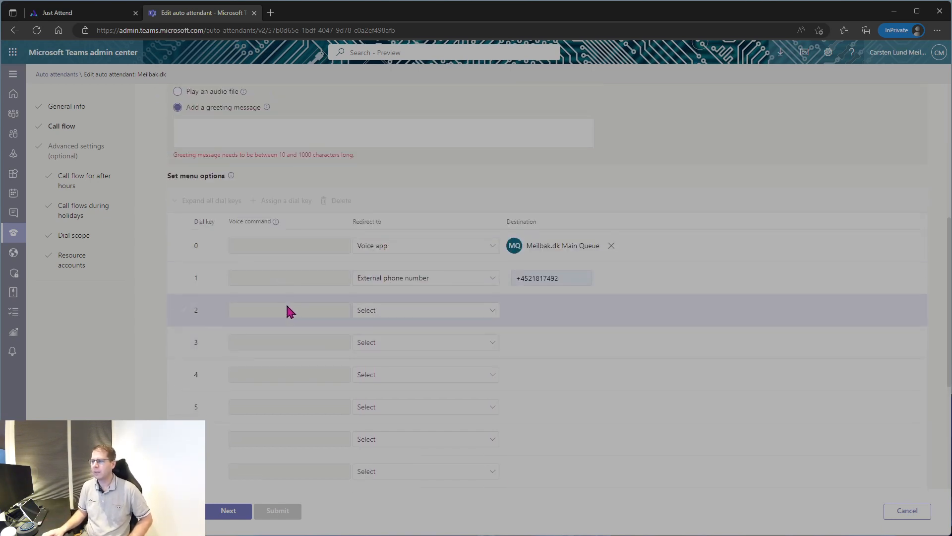
pyautogui.scroll(2, 311, 286)
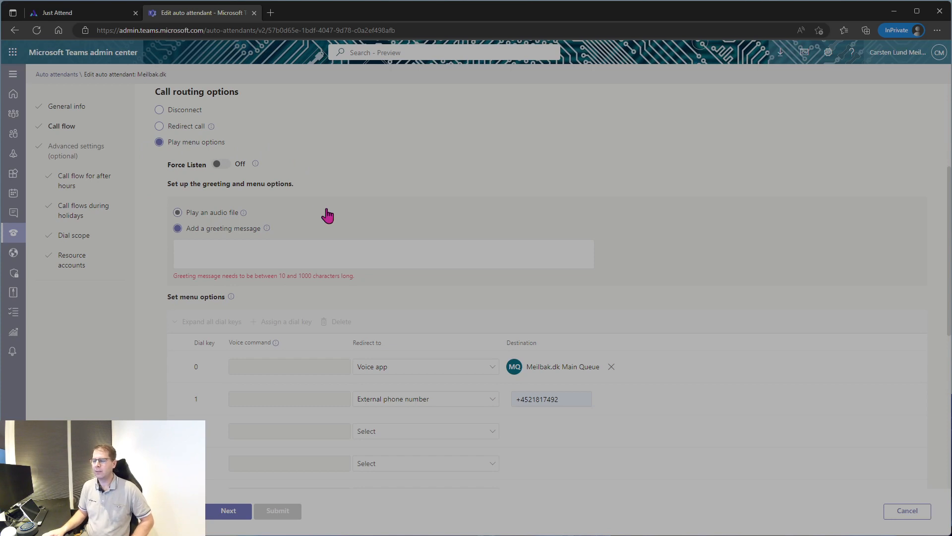
pyautogui.scroll(-7, 304, 255)
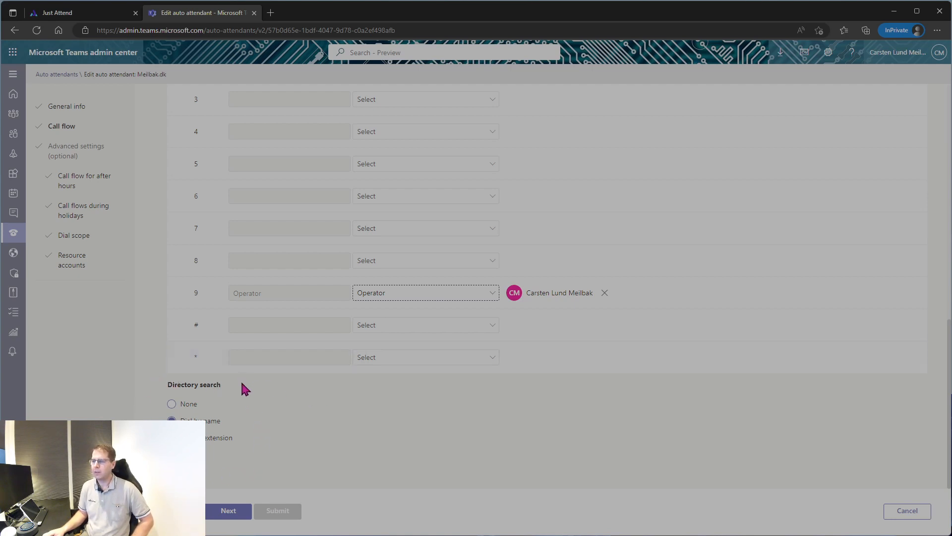
pyautogui.scroll(6, 249, 381)
pyautogui.scroll(-6, 249, 381)
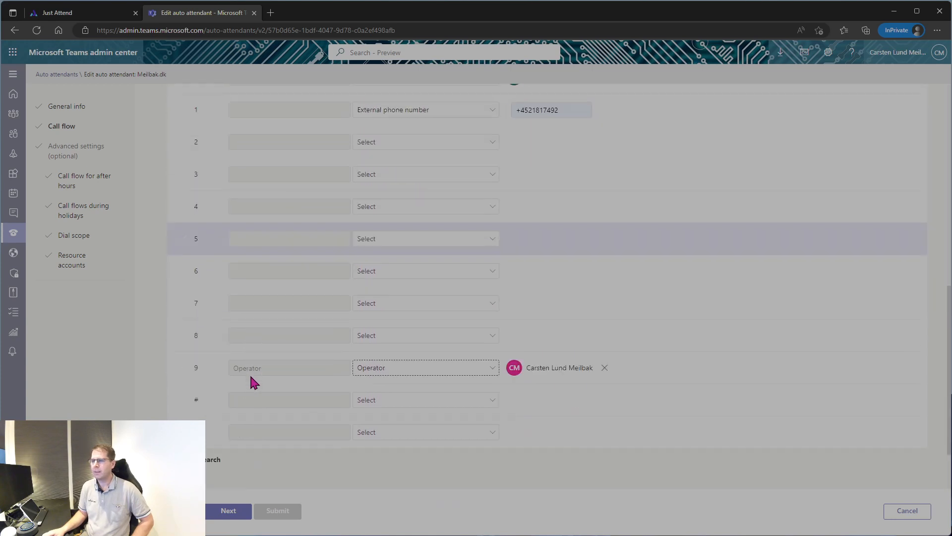
pyautogui.click(230, 511)
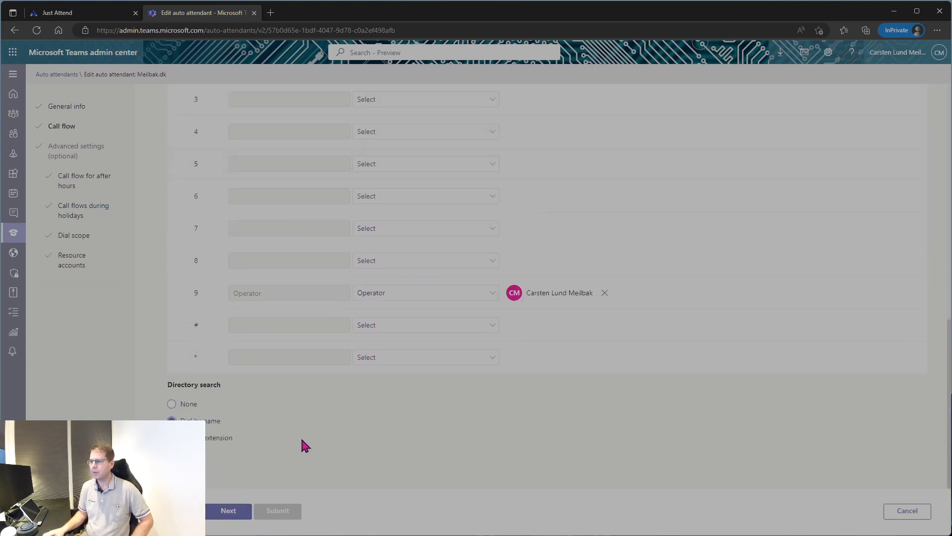
pyautogui.click(227, 508)
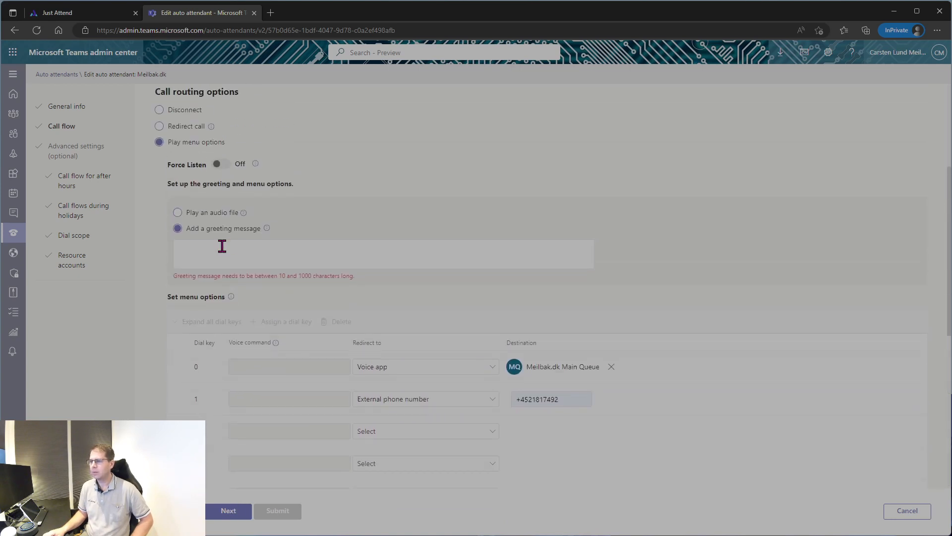
# Enter the menu greeting '1 for salg 0 for support' and advance to the next wizard step.
pyautogui.click(219, 248)
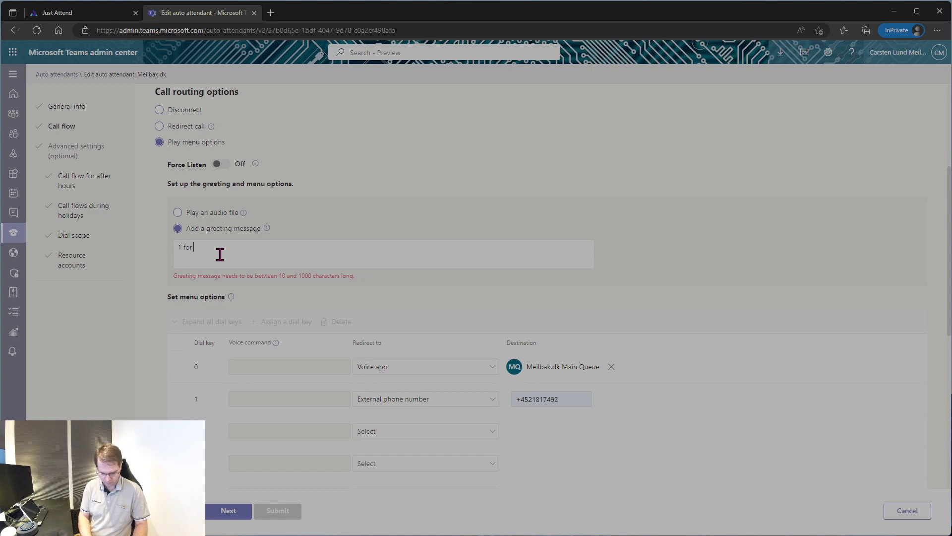
pyautogui.write('le')
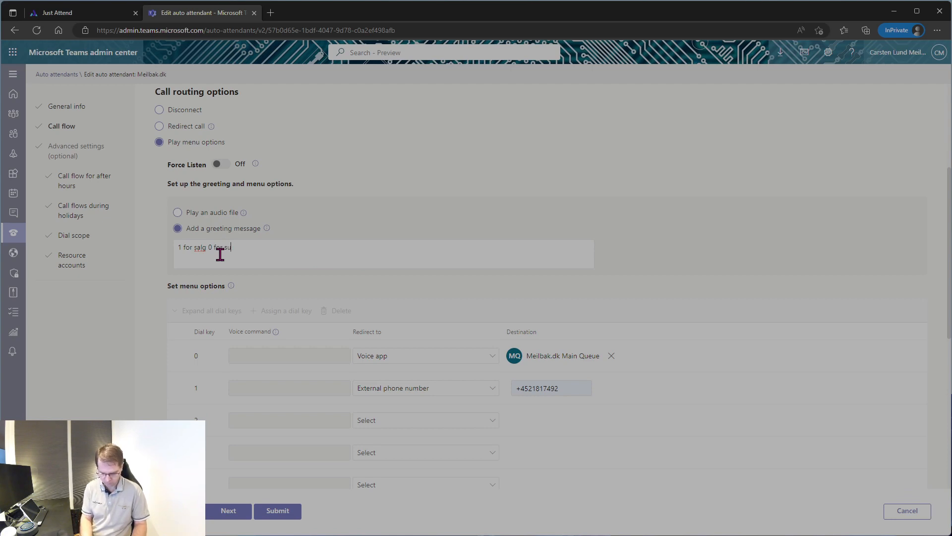
pyautogui.write('rt')
pyautogui.scroll(-7, 389, 298)
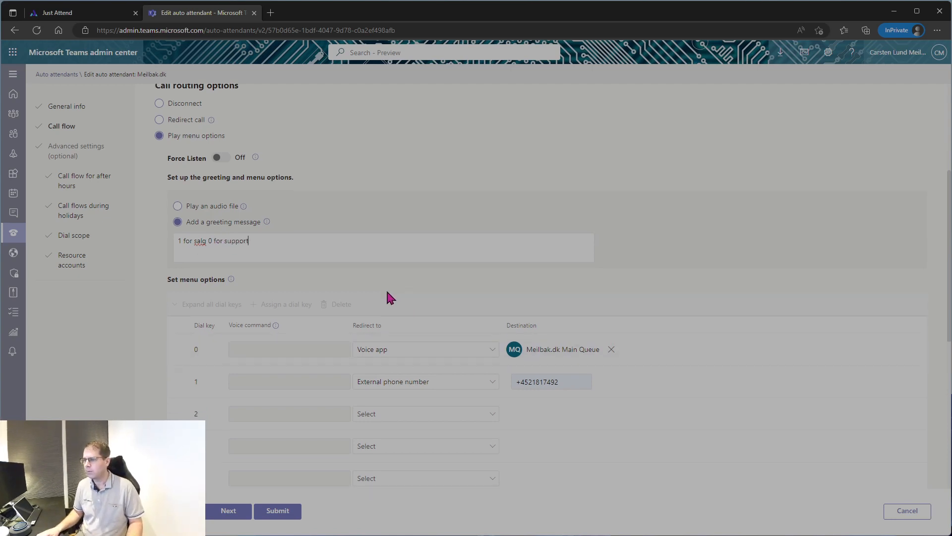
pyautogui.click(230, 514)
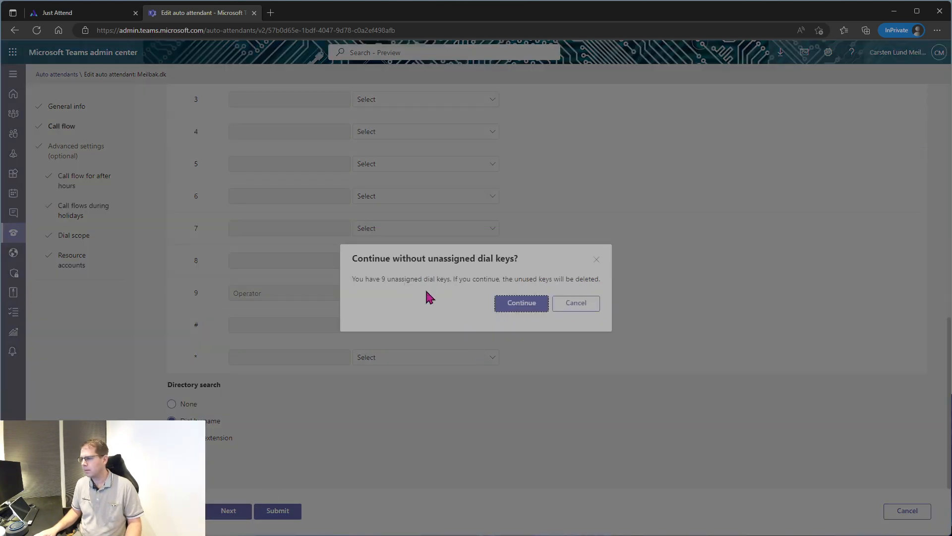
# Confirm deleting the 9 unassigned dial keys to reach Set business hours.
pyautogui.click(527, 307)
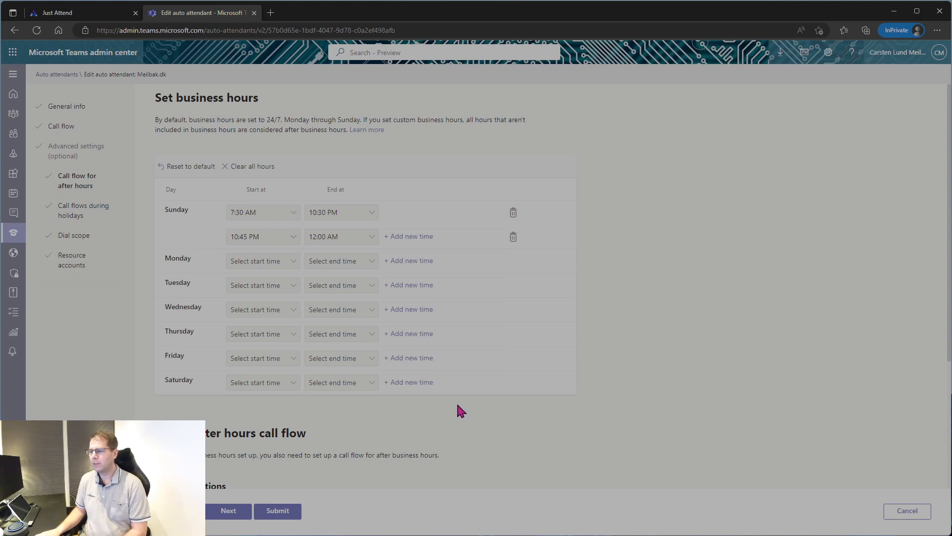
# Set Monday's first business-hours range to 7:30 AM–5:00 PM.
pyautogui.click(292, 263)
pyautogui.scroll(-5, 344, 404)
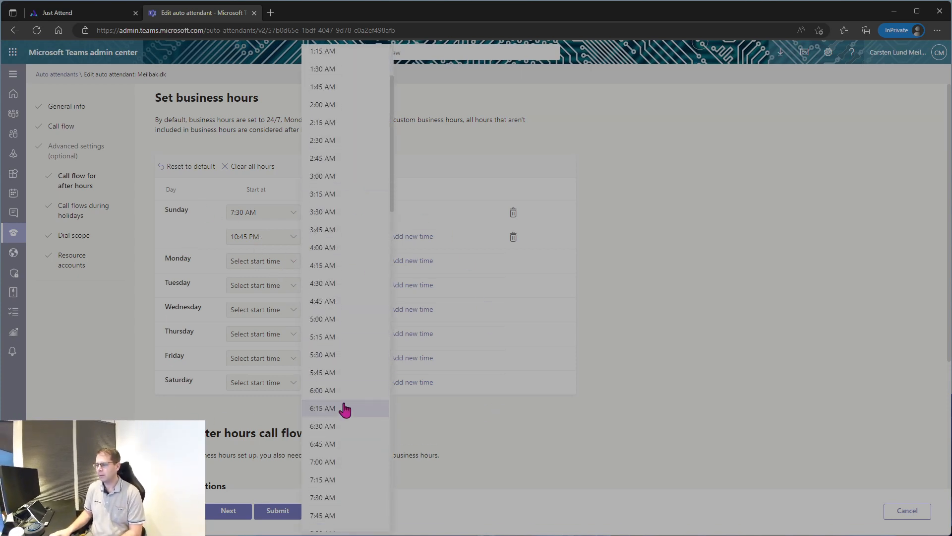
pyautogui.click(331, 391)
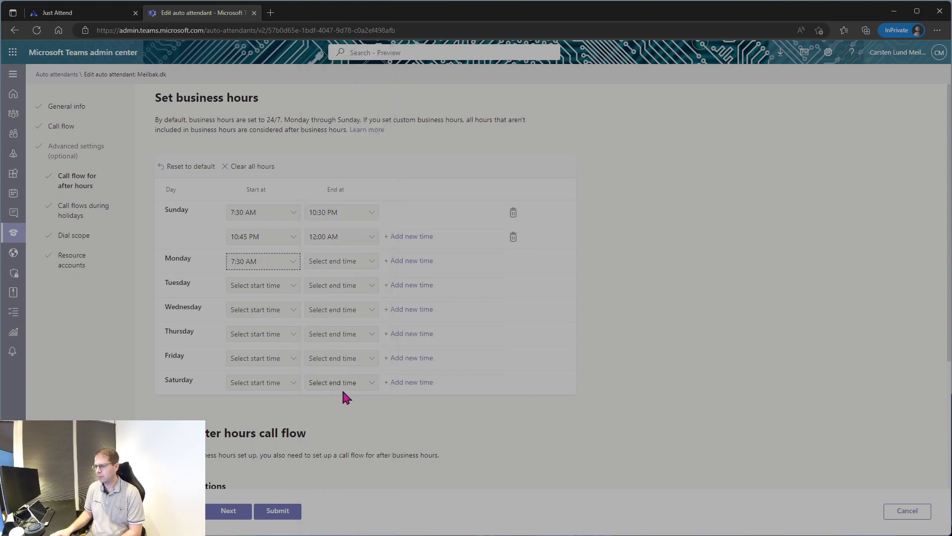
pyautogui.click(362, 266)
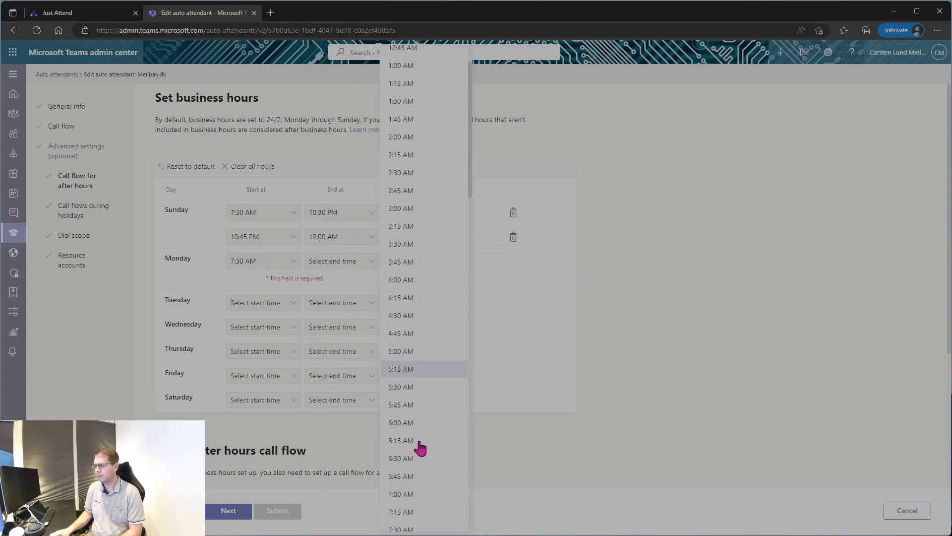
pyautogui.scroll(-10, 418, 447)
pyautogui.scroll(-5, 419, 451)
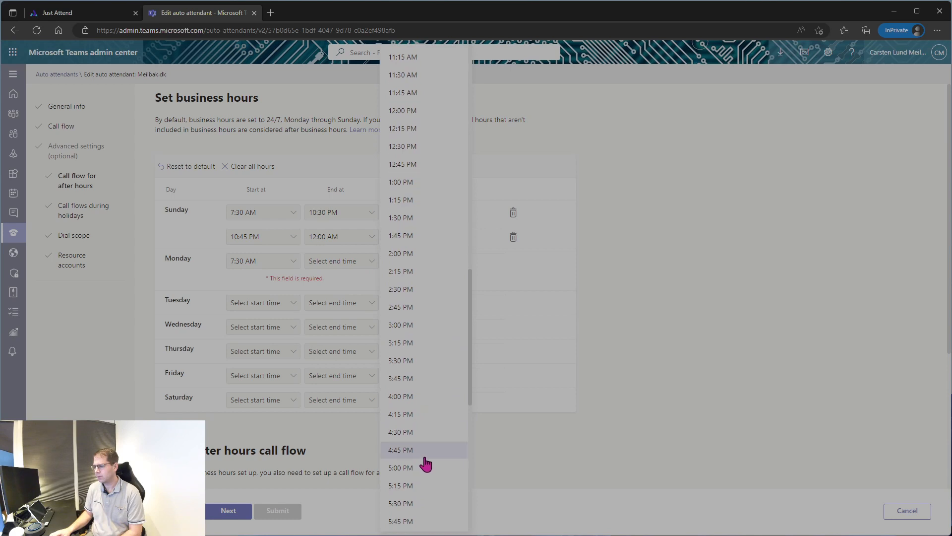
pyautogui.click(422, 458)
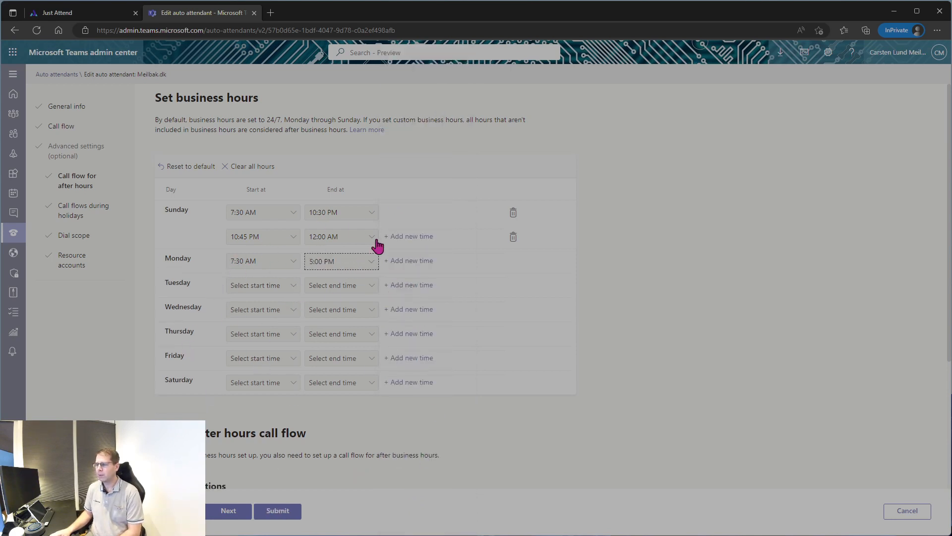
# Add a second Monday time range running from 8:00 PM to 11:00 PM.
pyautogui.click(404, 265)
pyautogui.click(292, 288)
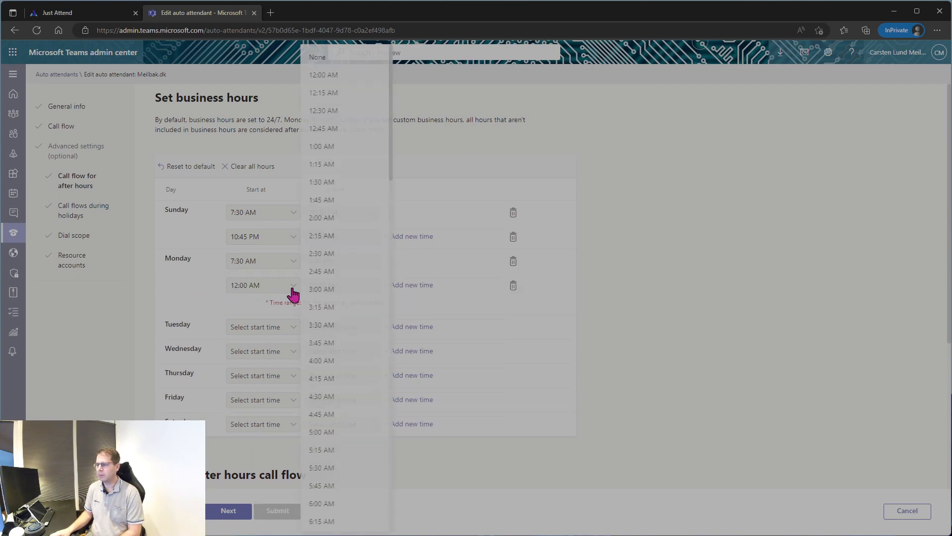
pyautogui.scroll(-4, 308, 406)
pyautogui.scroll(4, 305, 299)
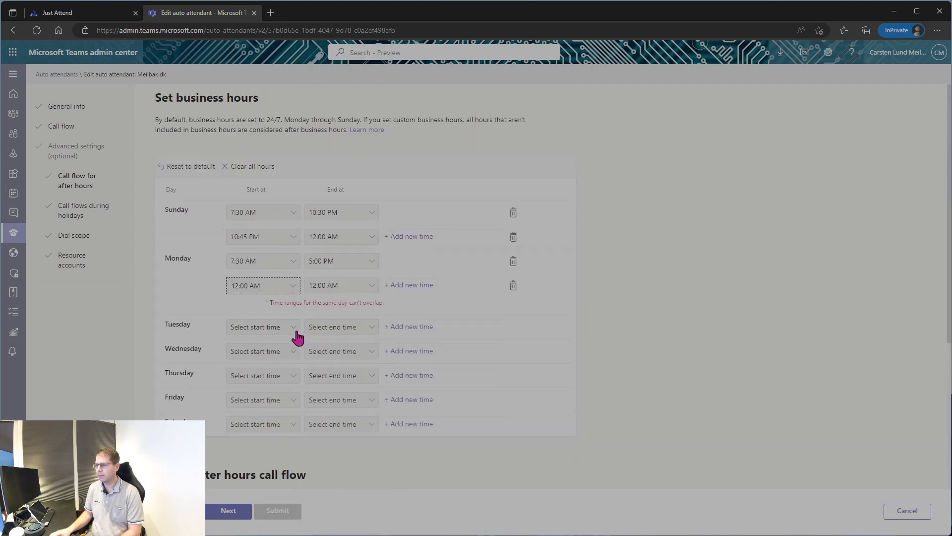
pyautogui.click(293, 290)
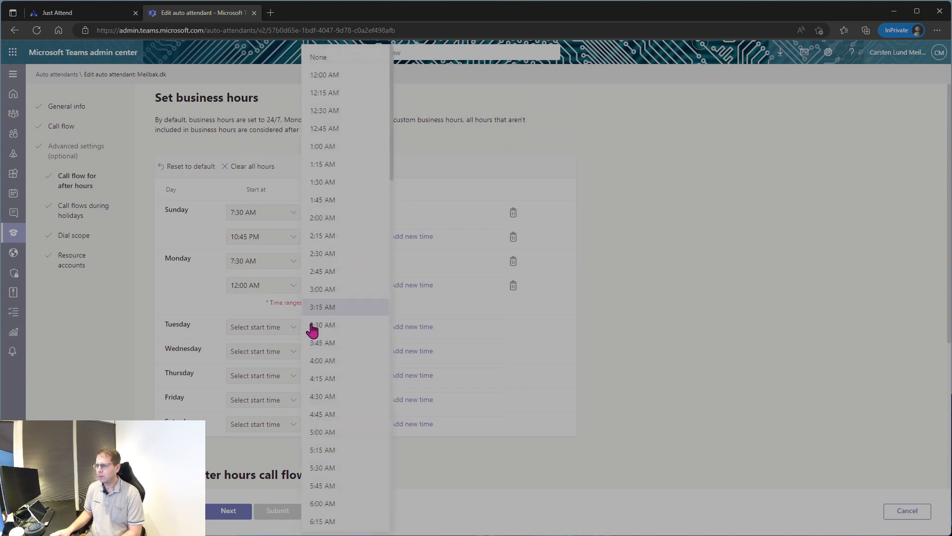
pyautogui.scroll(-20, 317, 347)
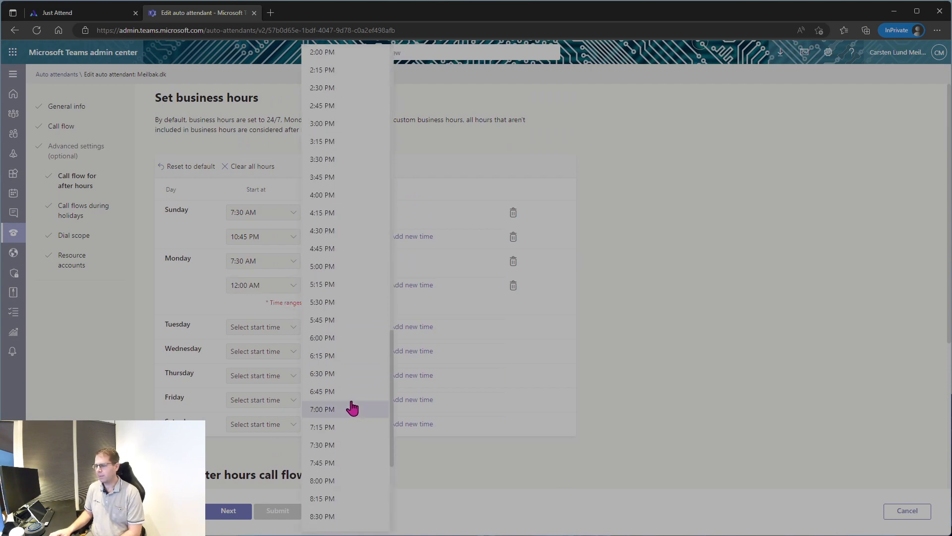
pyautogui.click(340, 481)
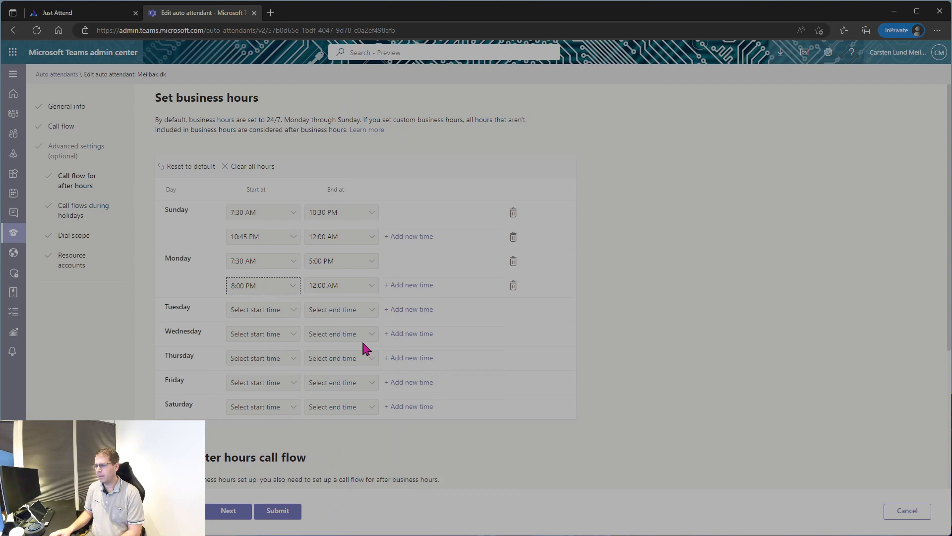
pyautogui.click(370, 289)
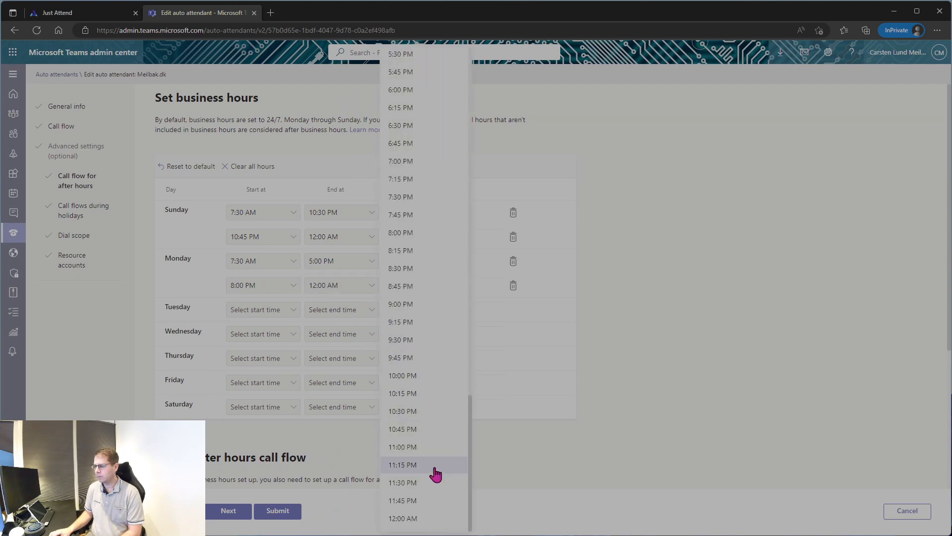
pyautogui.click(425, 447)
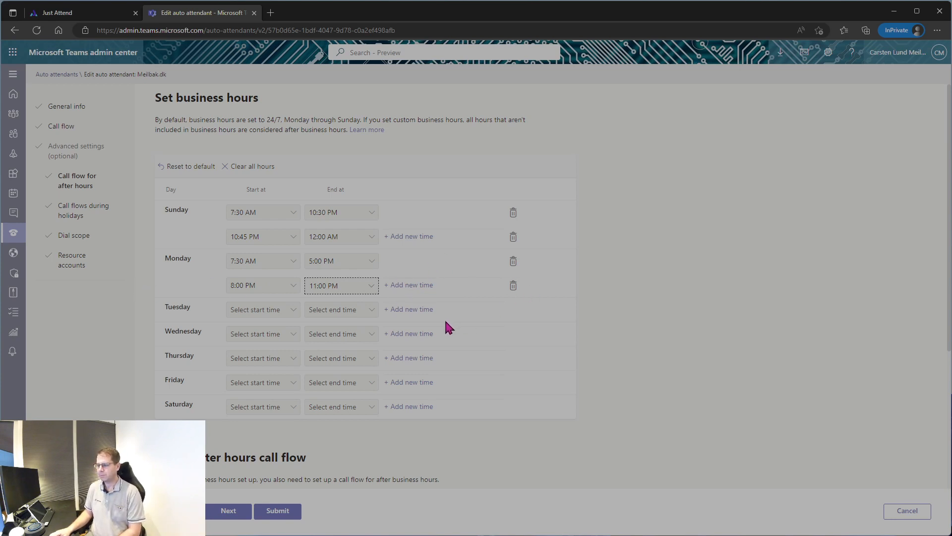
# Try the audio file and written message after-hours greetings, then return to No greeting.
pyautogui.scroll(-4, 445, 321)
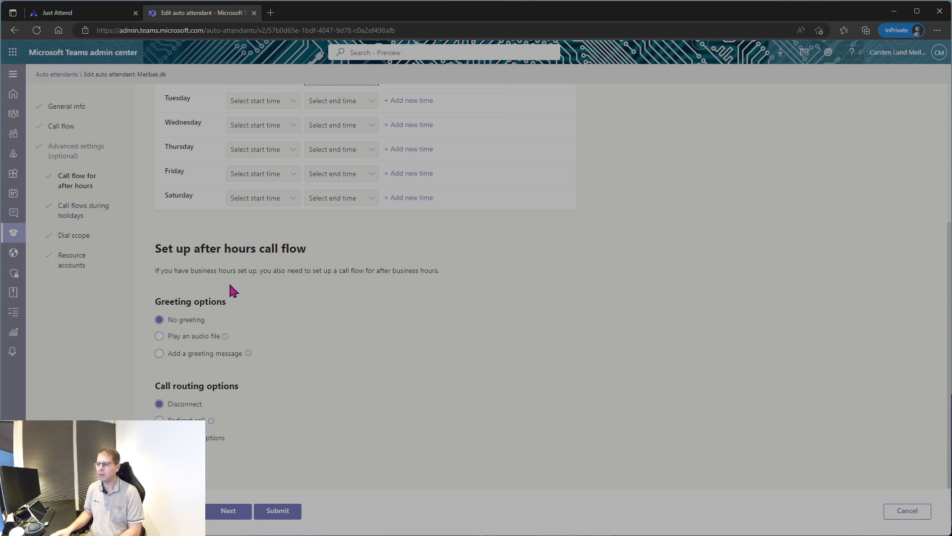
pyautogui.click(159, 335)
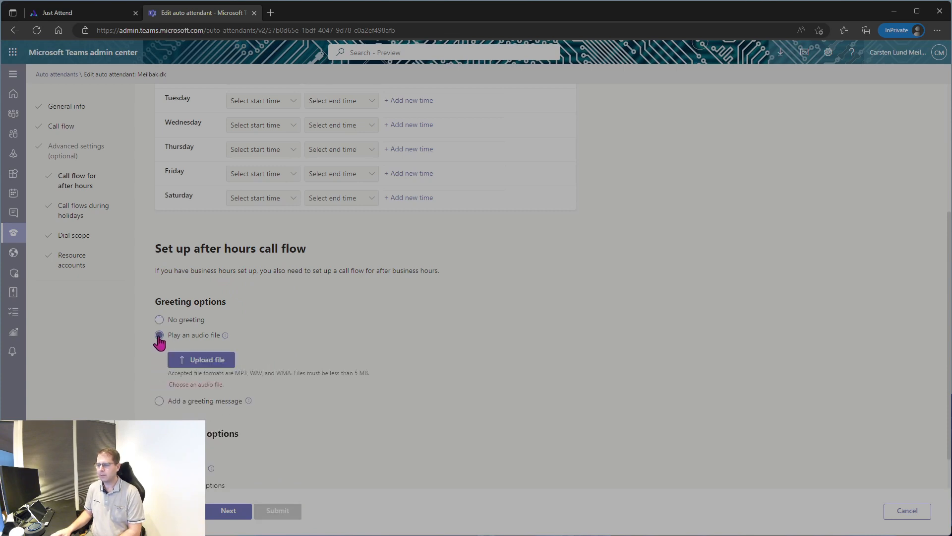
pyautogui.click(158, 400)
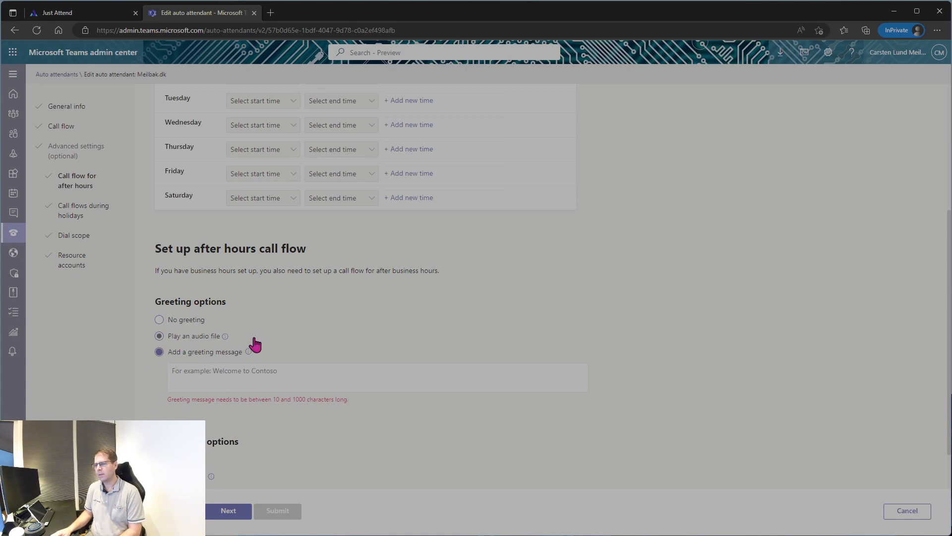
pyautogui.click(159, 320)
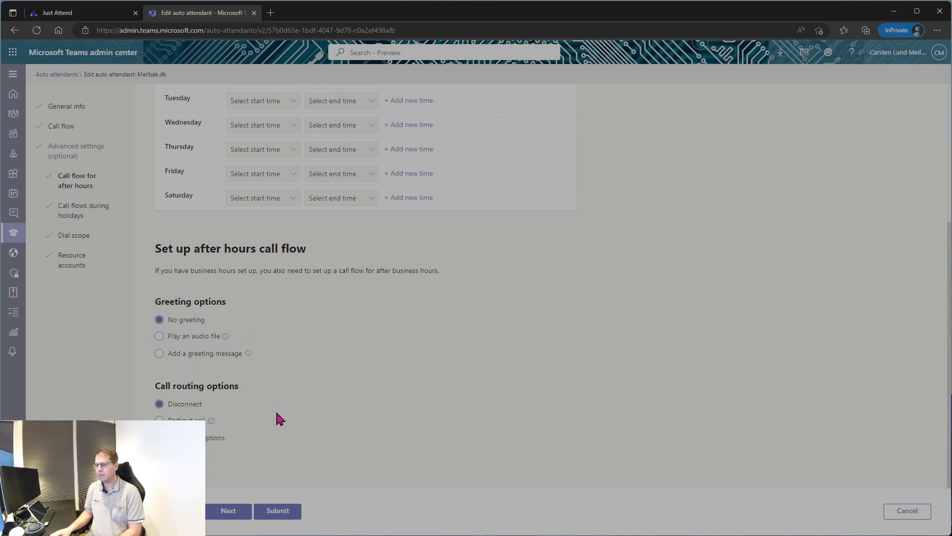
# Try redirect and menu-option routing for after hours, then restore Disconnect and proceed to holidays.
pyautogui.click(158, 419)
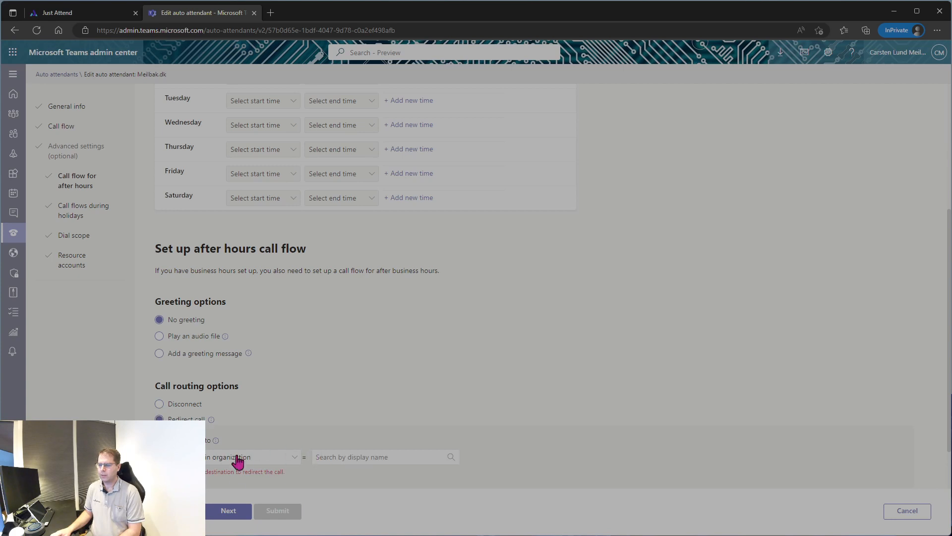
pyautogui.click(294, 458)
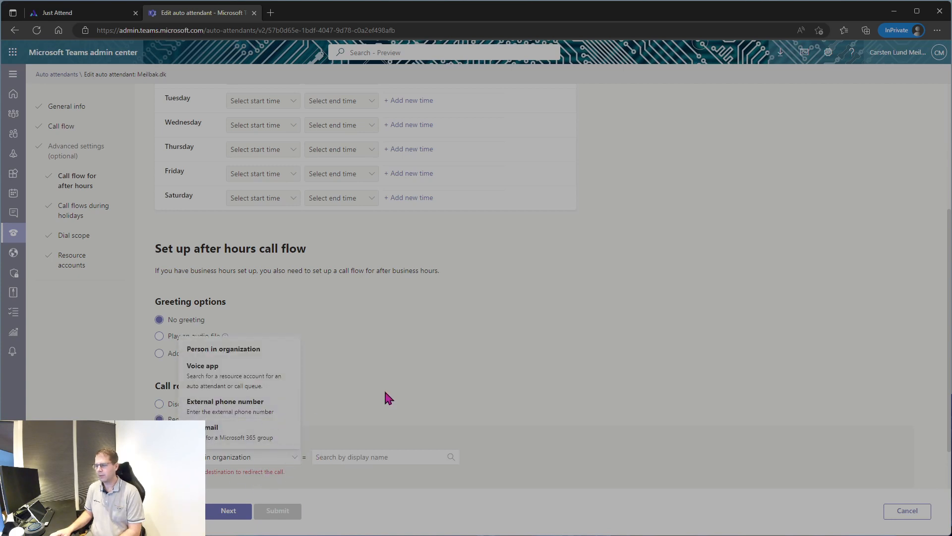
pyautogui.scroll(-1, 385, 392)
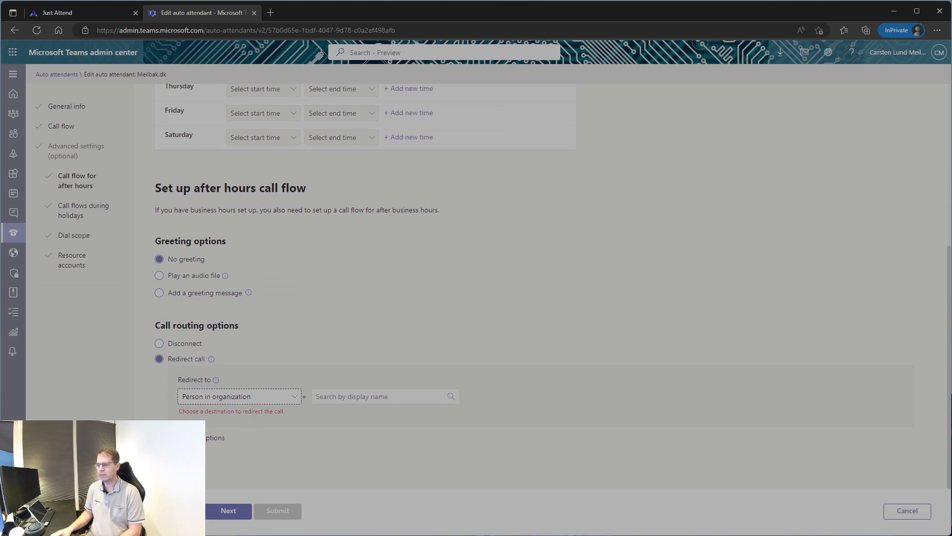
pyautogui.click(189, 437)
pyautogui.scroll(-4, 385, 352)
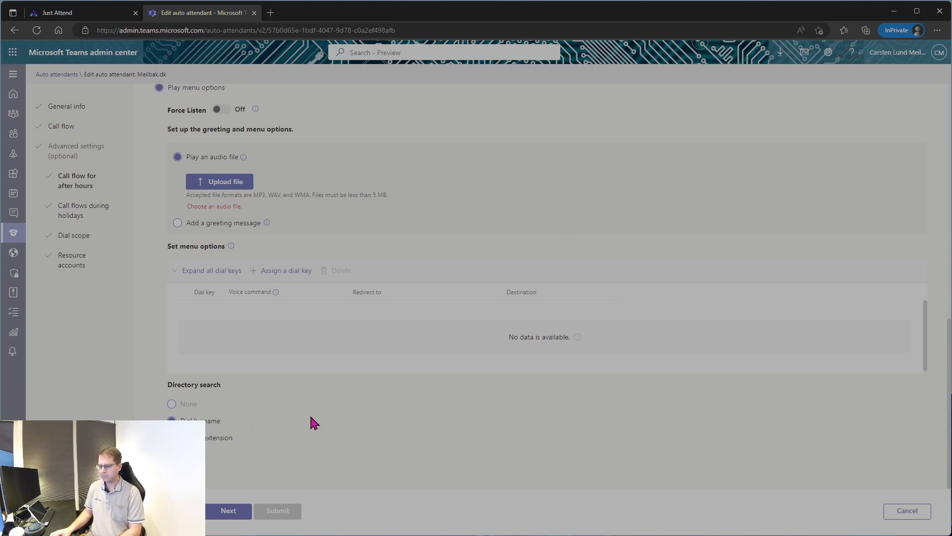
pyautogui.scroll(4, 287, 417)
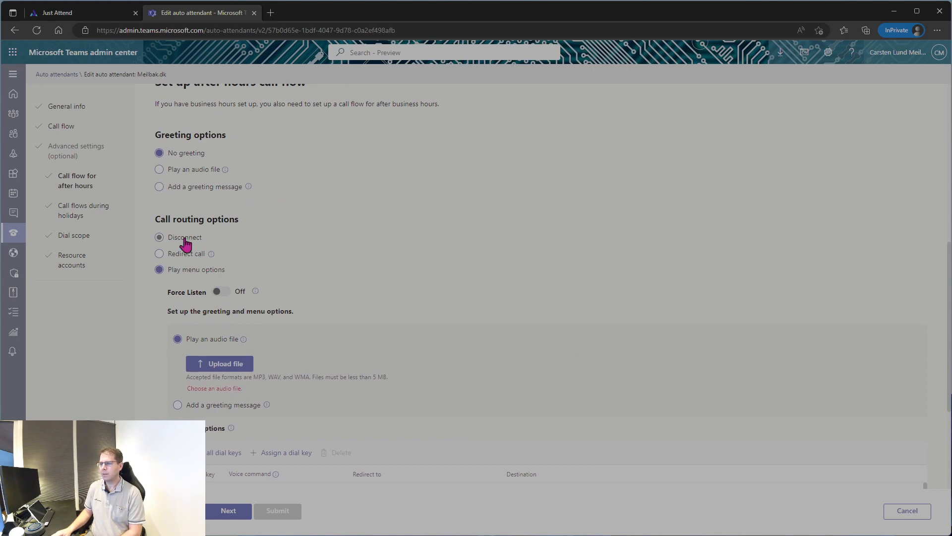
pyautogui.click(185, 238)
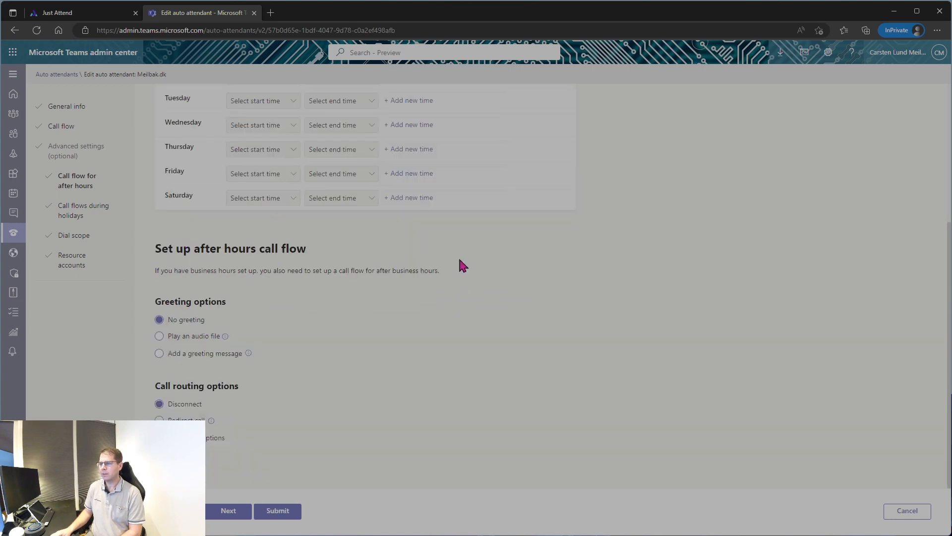
pyautogui.click(229, 511)
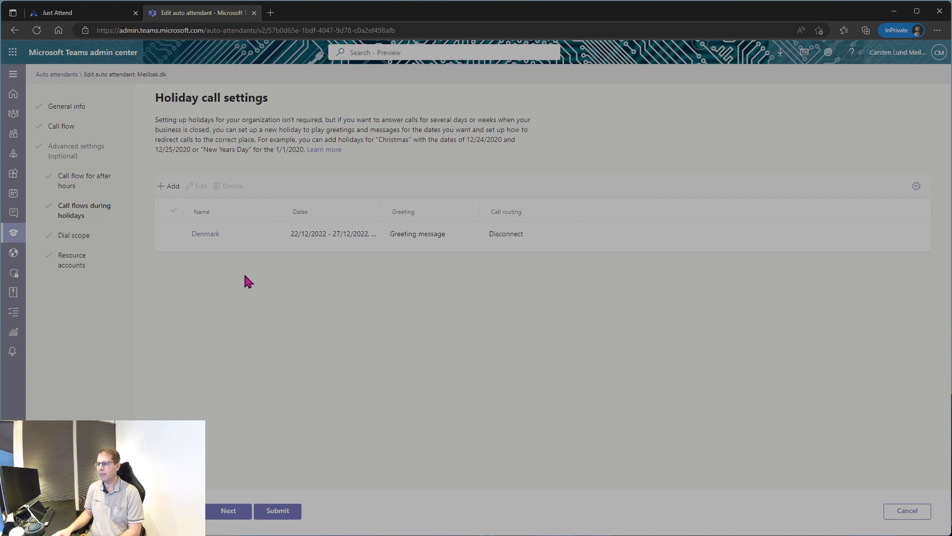
# Review the Denmark holiday (22/12/2022–27/12/2022) call flow, cancel without changes, and proceed to dial scope.
pyautogui.click(204, 233)
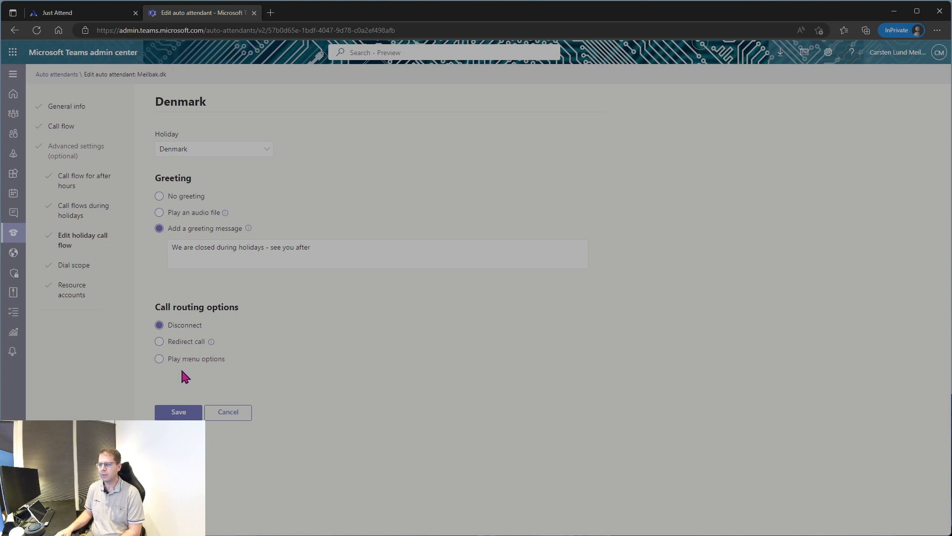
pyautogui.click(237, 416)
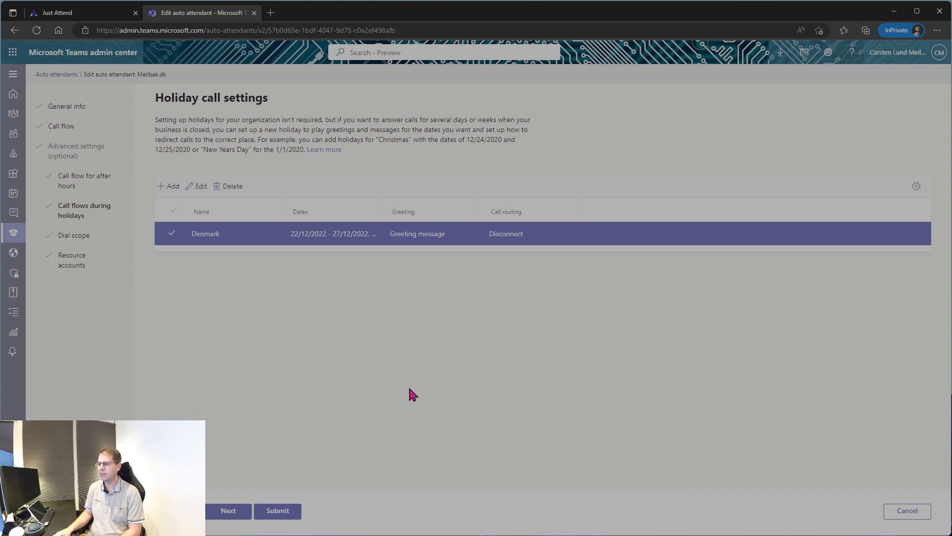
pyautogui.click(229, 511)
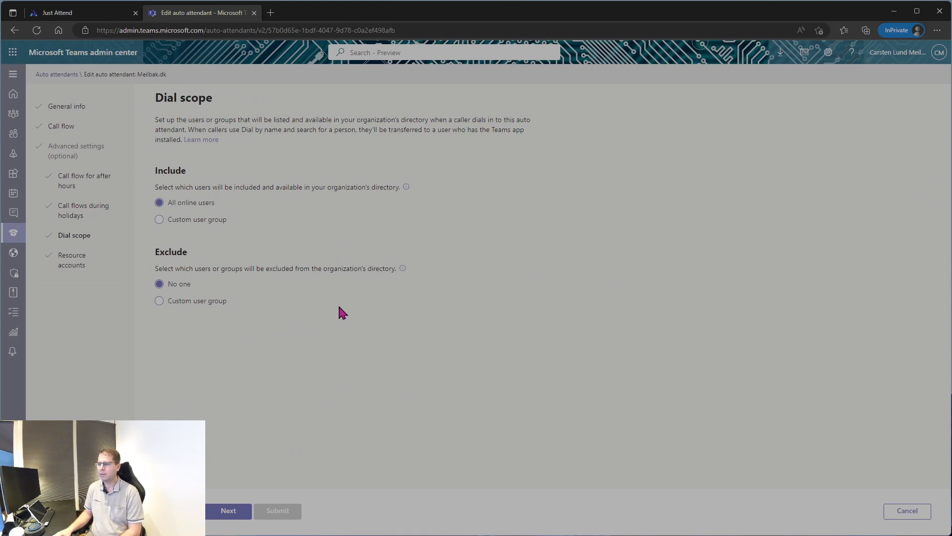
# Try Custom user group for include and exclude, then revert to All online users and No one.
pyautogui.click(197, 221)
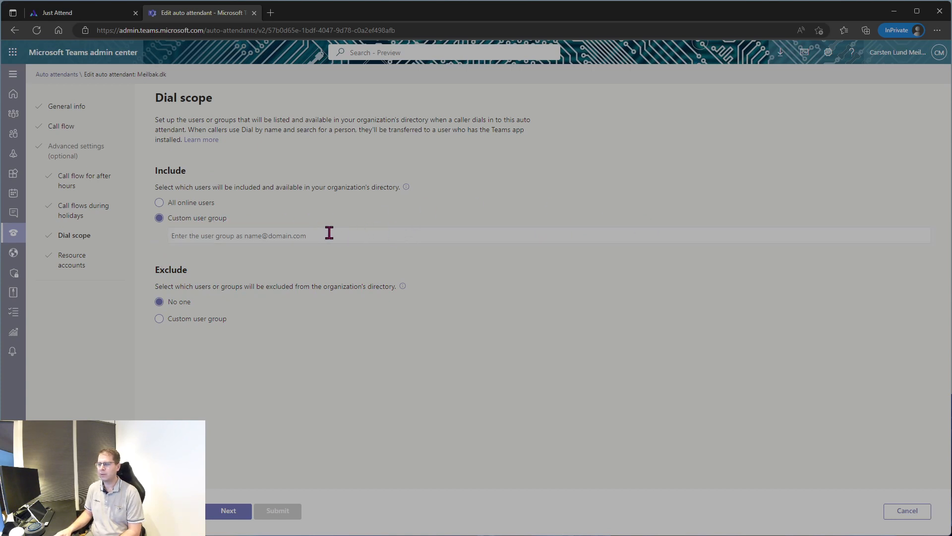
pyautogui.click(188, 203)
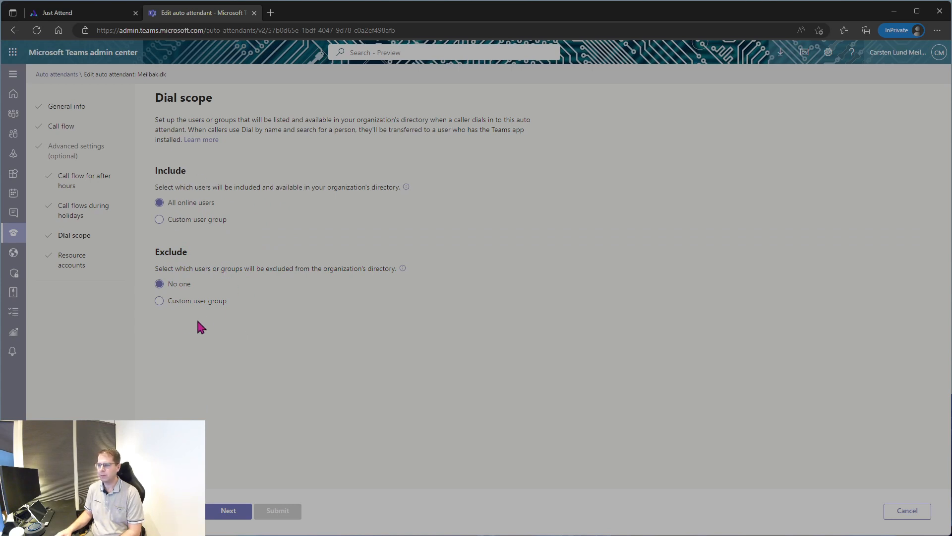
pyautogui.click(179, 302)
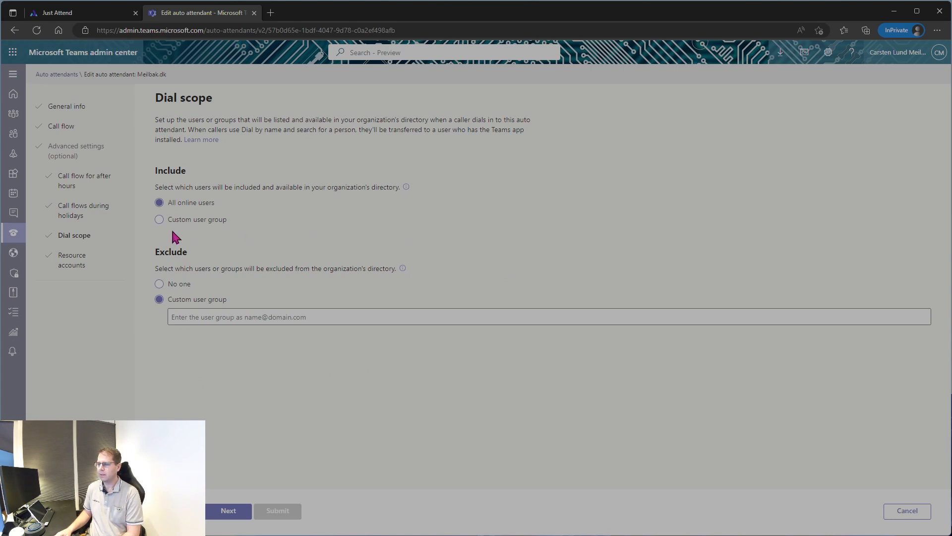
pyautogui.click(175, 285)
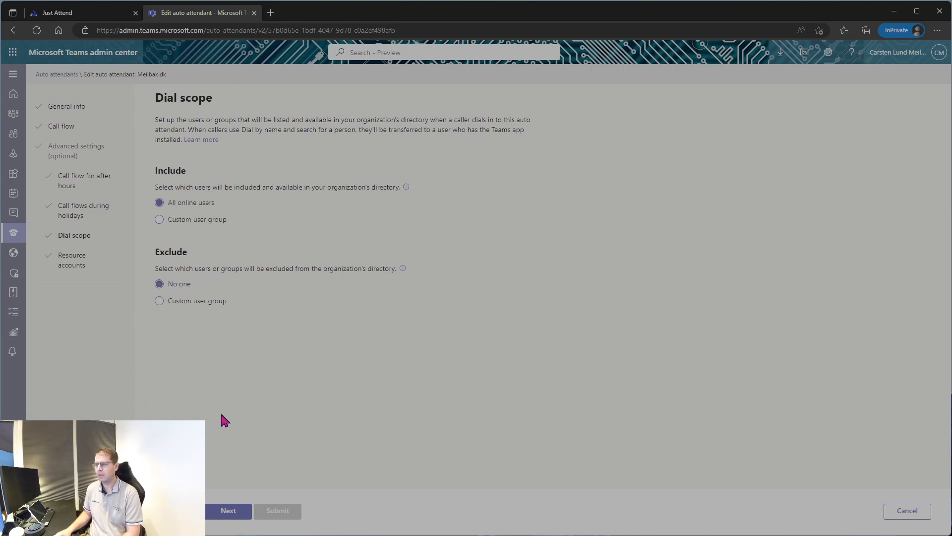
pyautogui.click(230, 510)
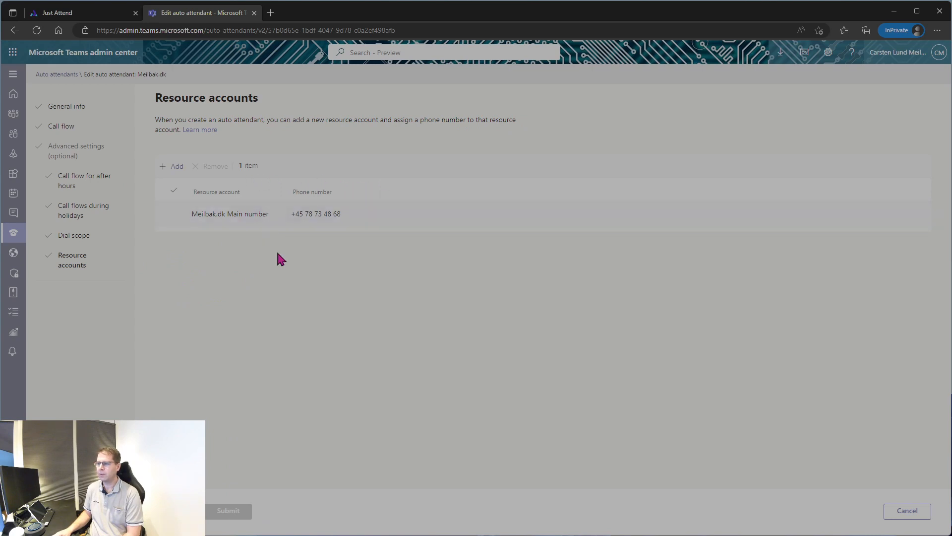
# Close the Add accounts panel without adding any, then cancel the auto attendant edits to reach the discard prompt.
pyautogui.click(173, 166)
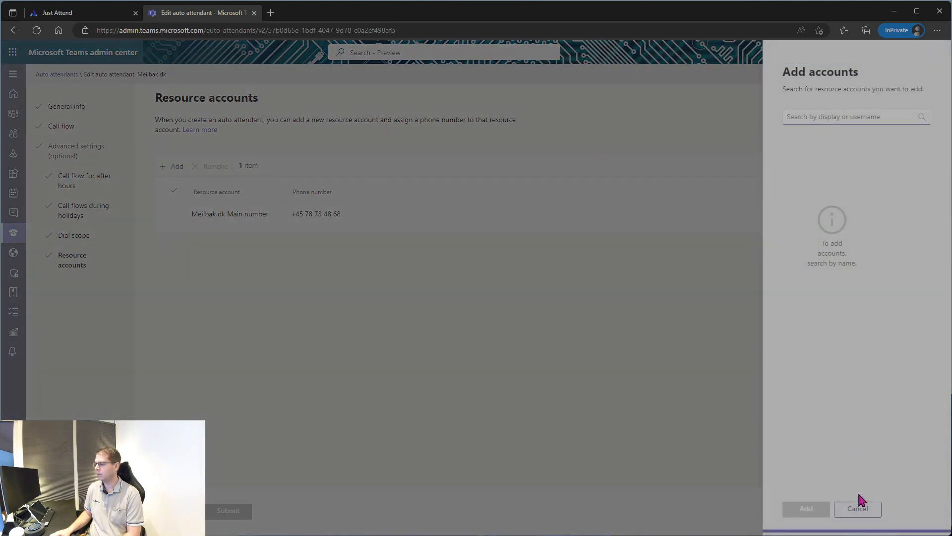
pyautogui.click(858, 507)
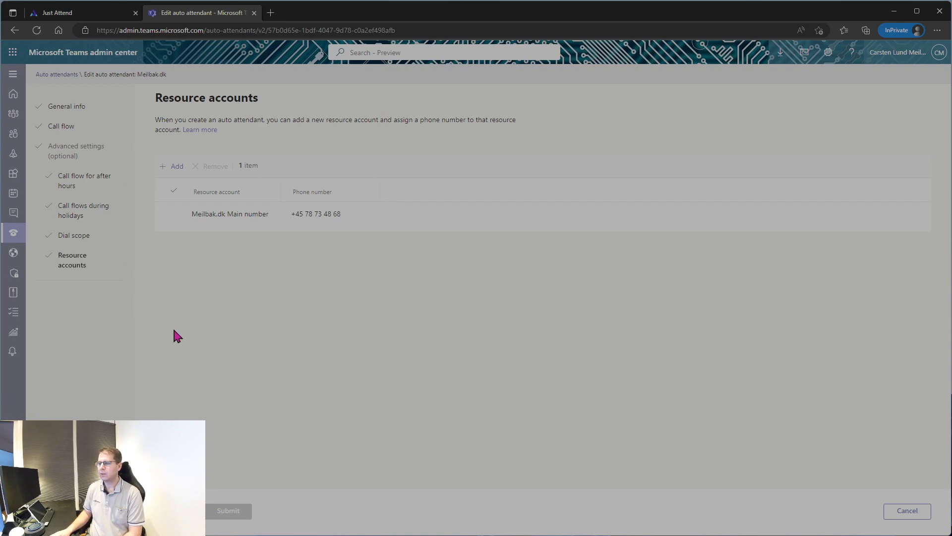
pyautogui.click(907, 511)
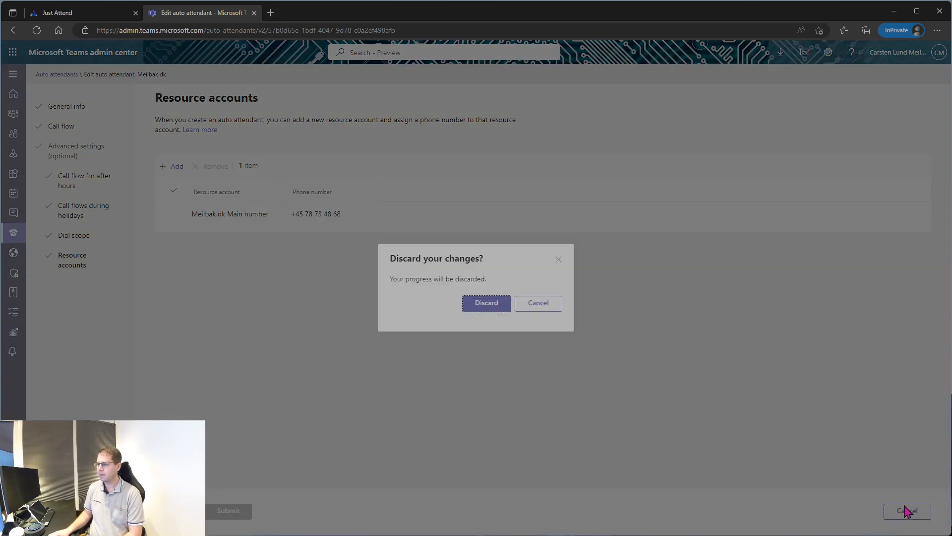